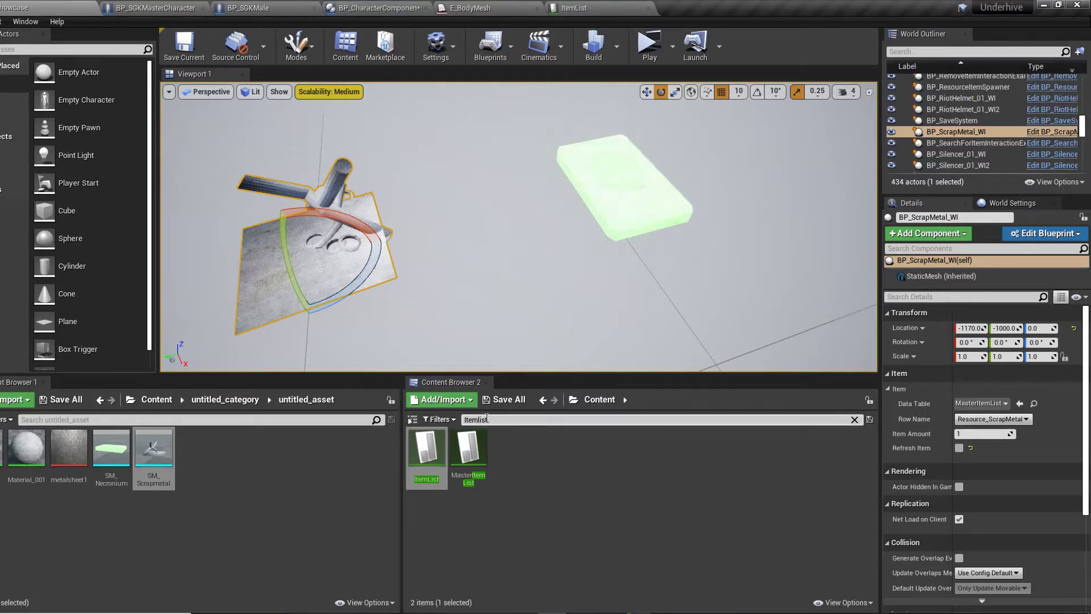
View the cardboard clothing on the showcase shelf and examine the Cardboard Vest row's equipment details in the ItemList data table.
right_click_drag(448, 350, 505, 302)
right_click_drag(555, 273, 654, 304)
key("w")
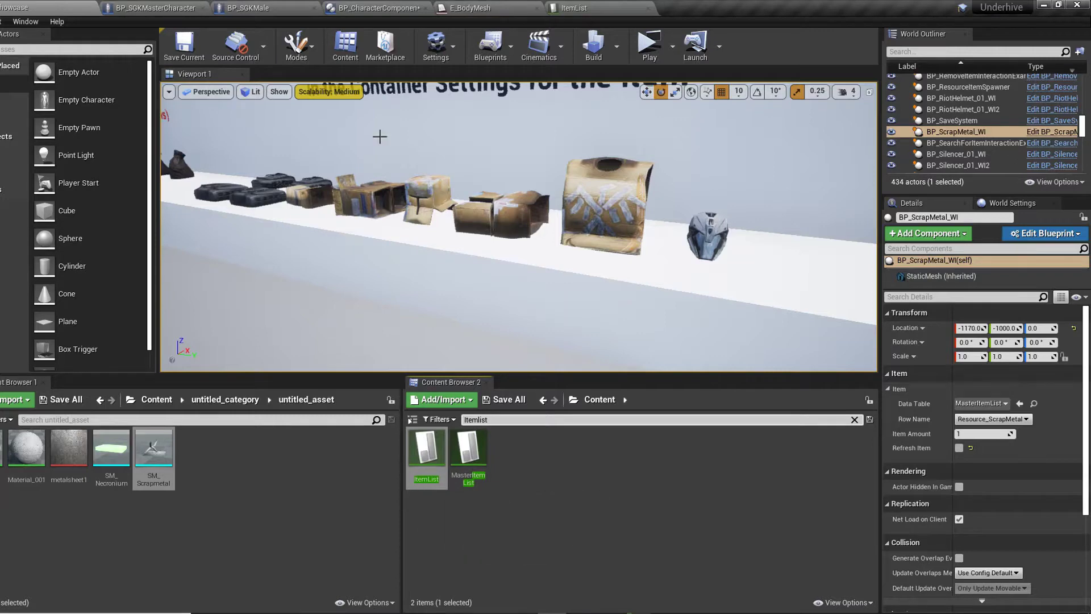
left_click(571, 8)
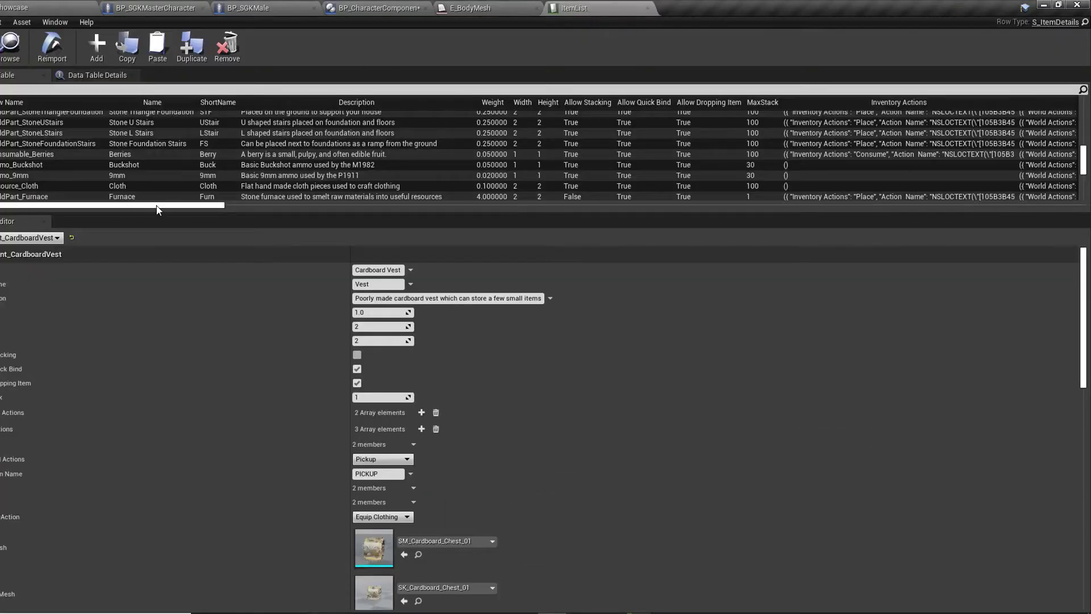
left_click_drag(159, 212, 114, 420)
scroll(61, 293, "down", 1)
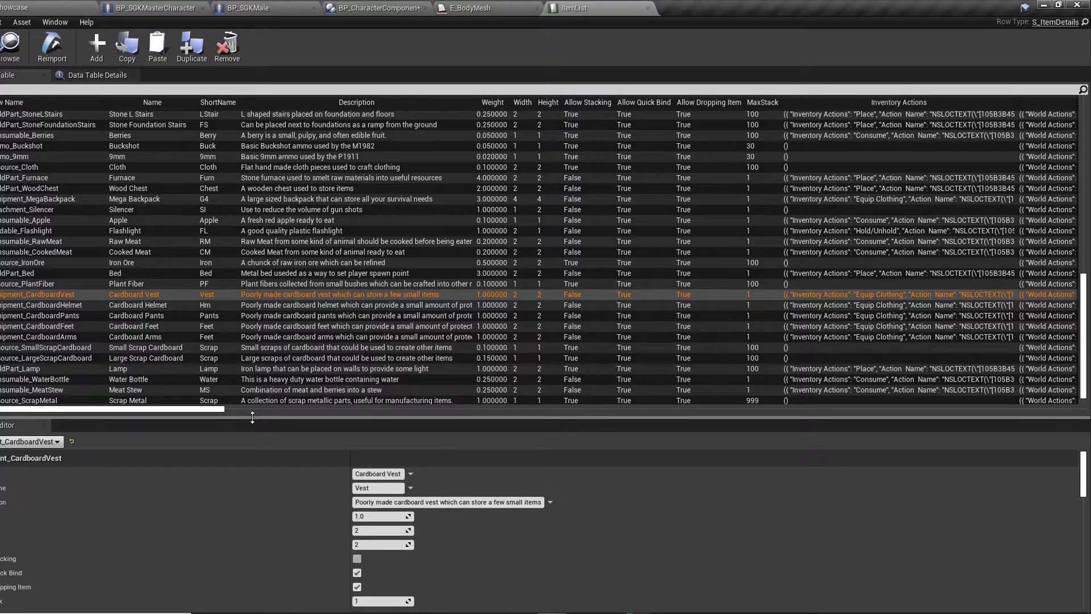
left_click_drag(253, 417, 251, 220)
scroll(331, 309, "down", 5)
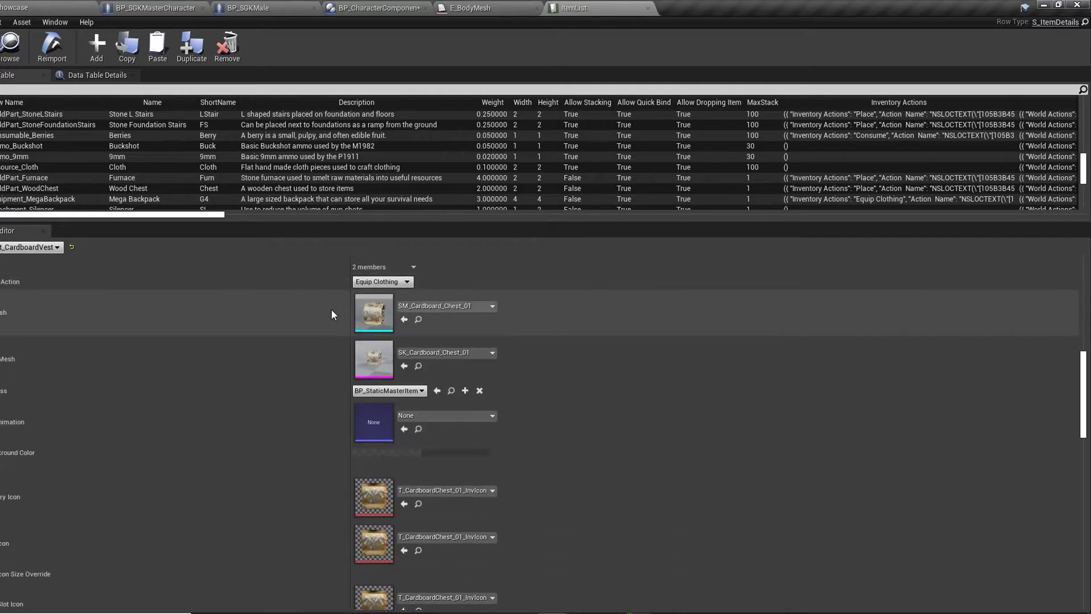
scroll(253, 353, "down", 6)
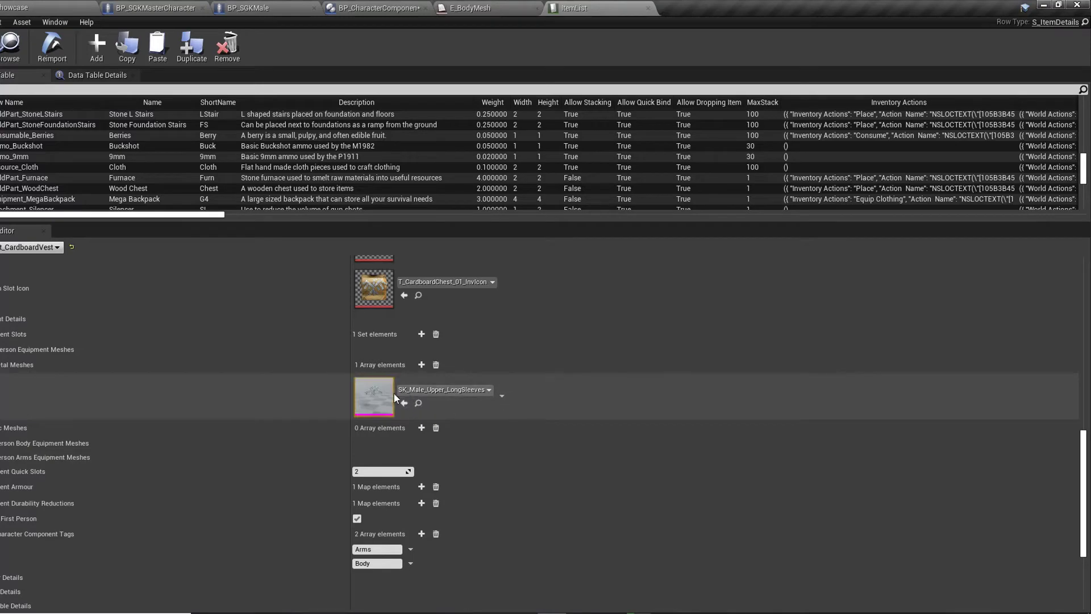
Locate the vest's assigned SK_Male_Upper_LongSleeves mesh in the project content and look through the other Clothes_Modular meshes.
left_click(418, 404)
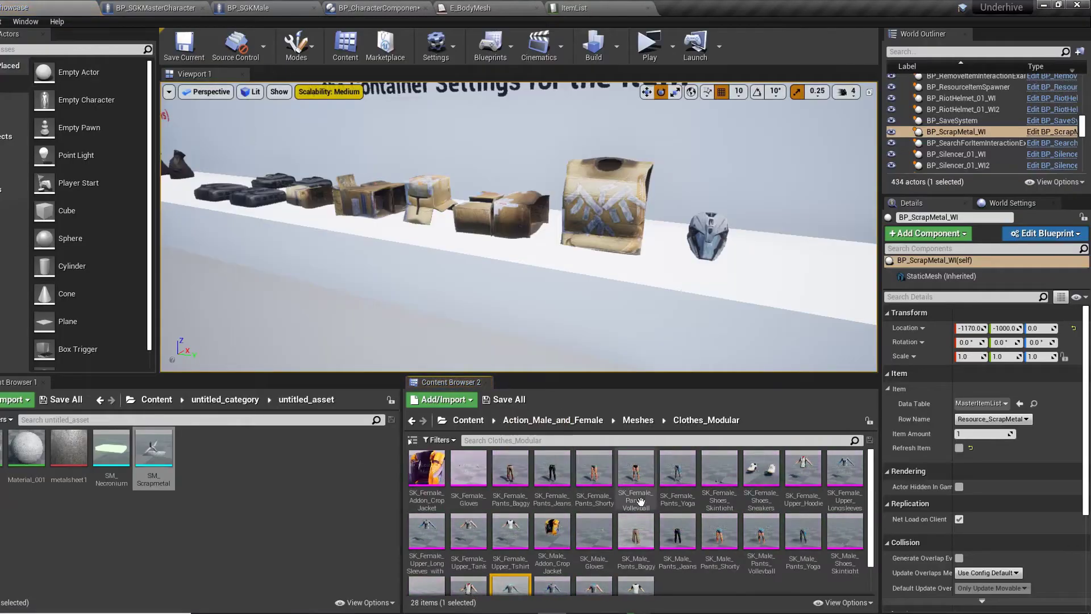
scroll(546, 514, "down", 2)
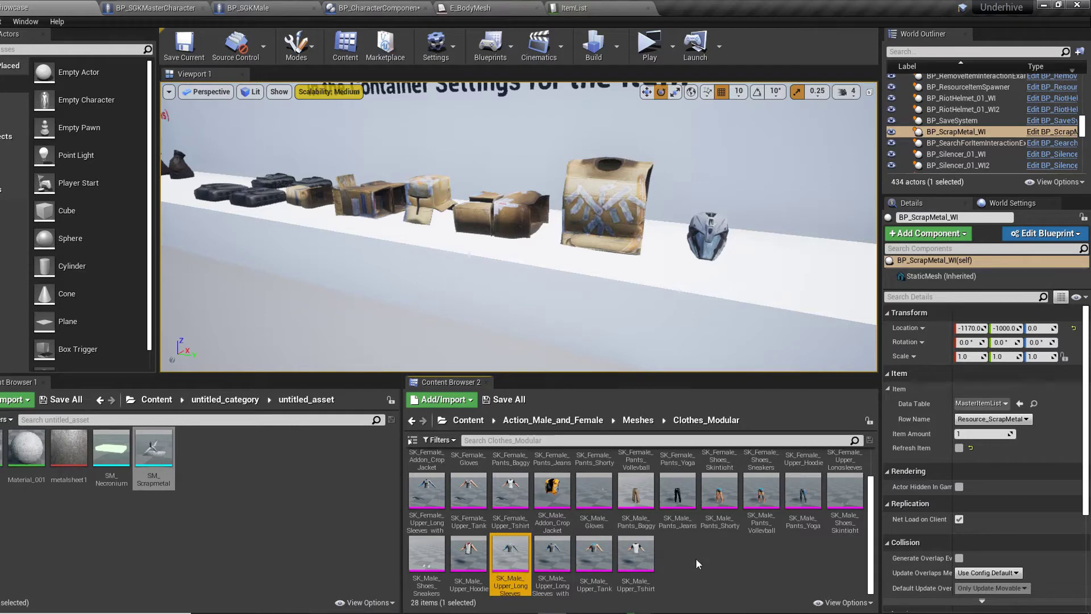
scroll(707, 561, "up", 2)
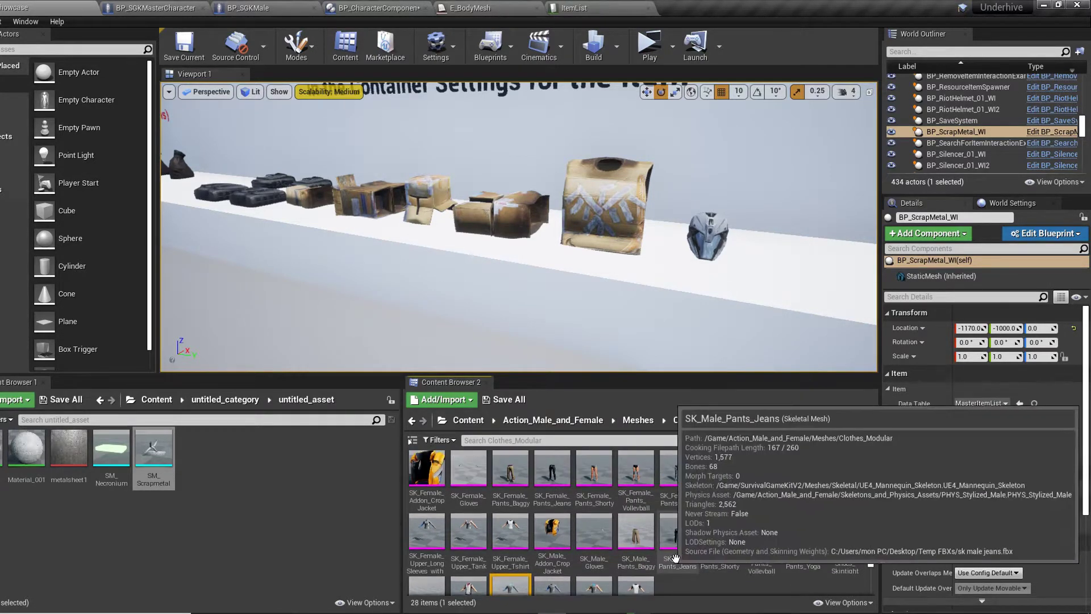
scroll(562, 530, "down", 1)
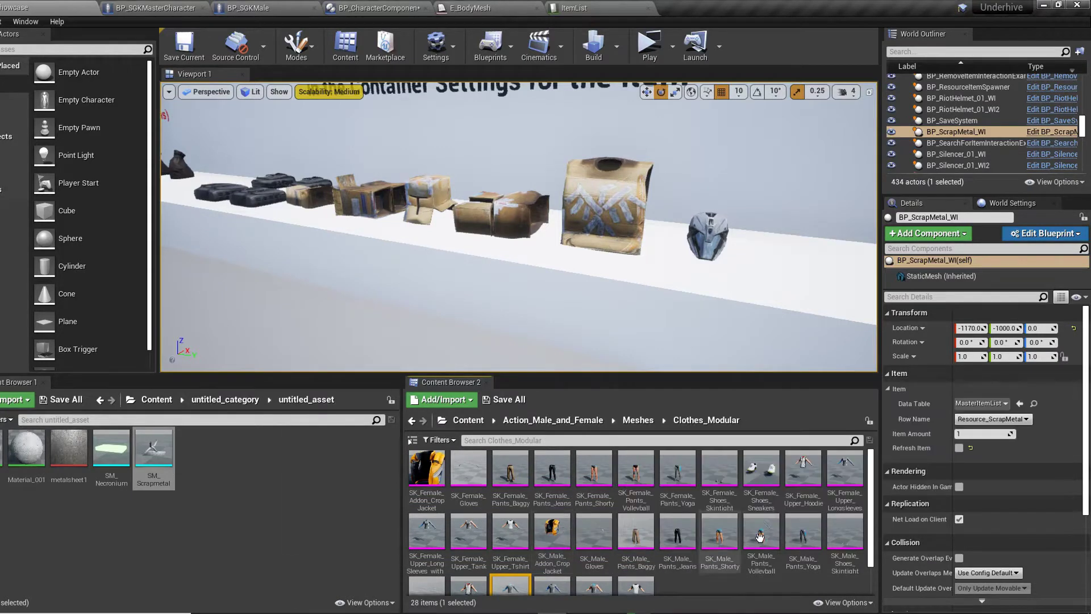
scroll(556, 531, "down", 1)
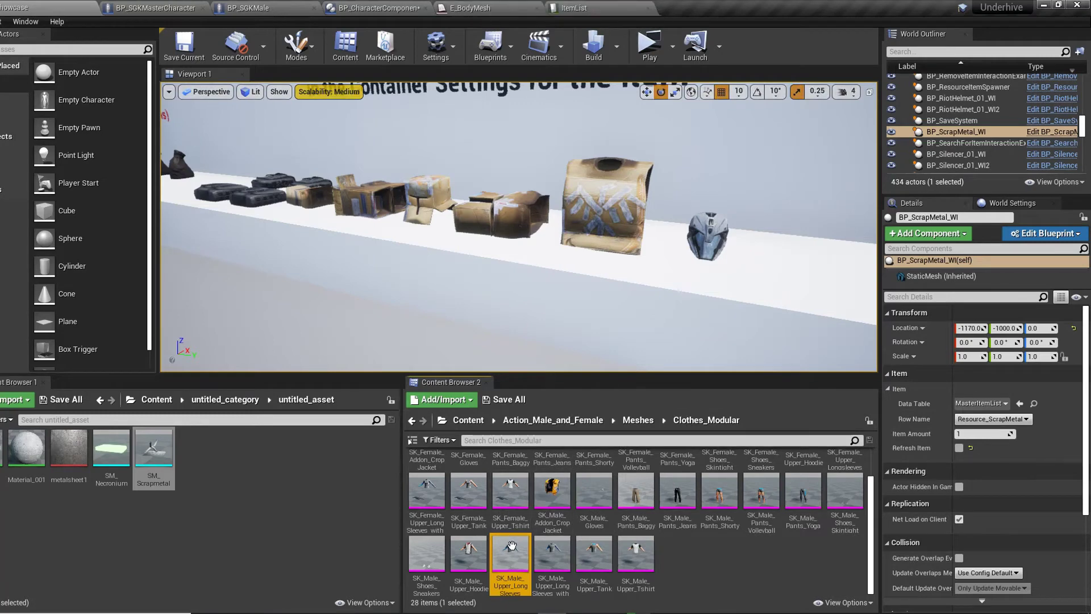
Review the Cardboard Vest's first-person body equipment meshes and its character component tags in ItemList.
left_click(586, 8)
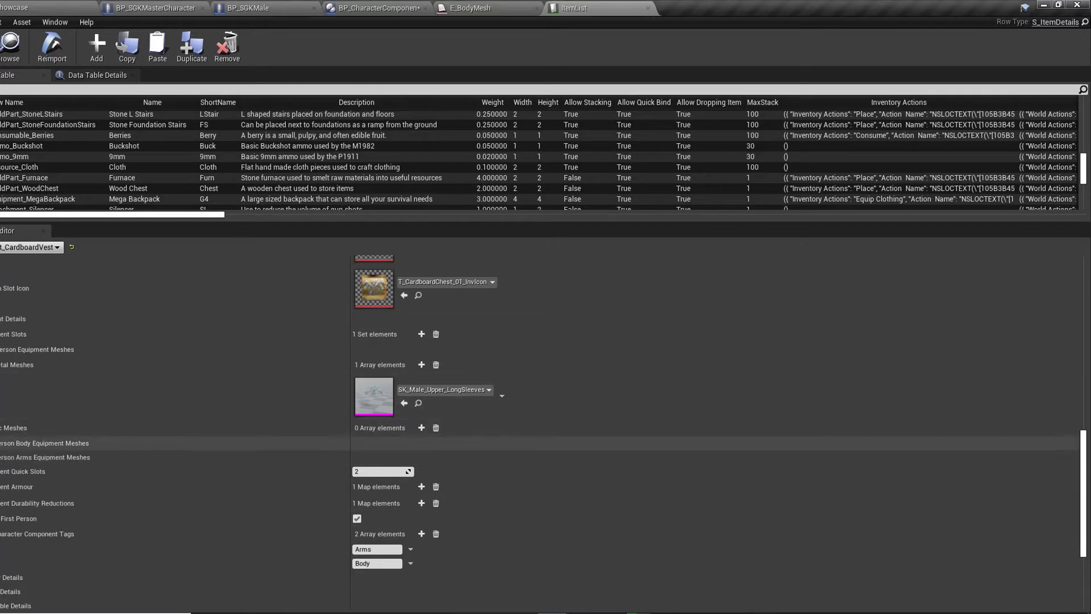
left_click(0, 444)
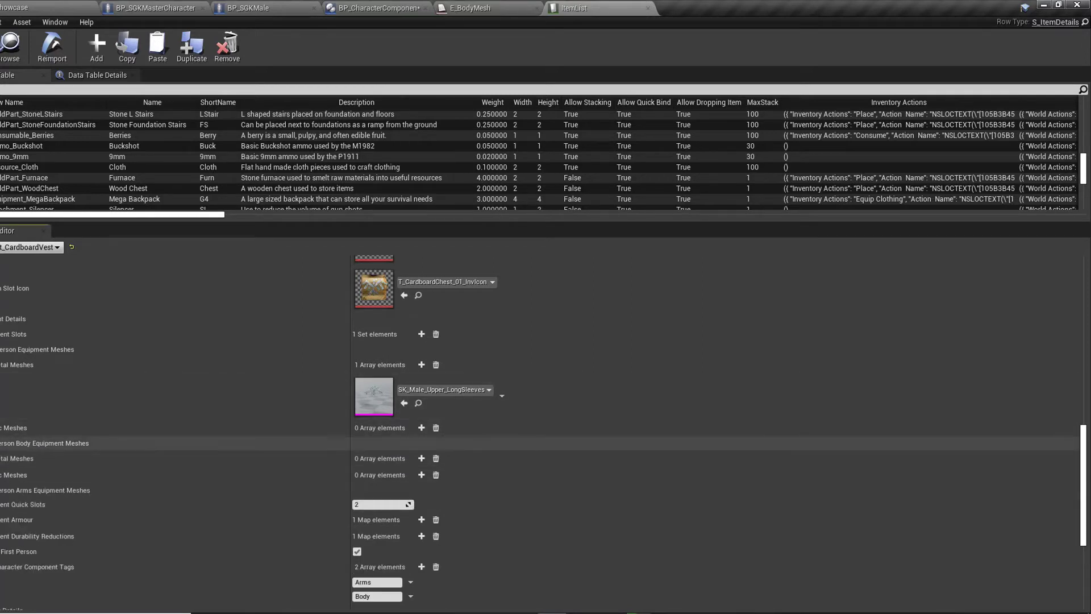
left_click(45, 442)
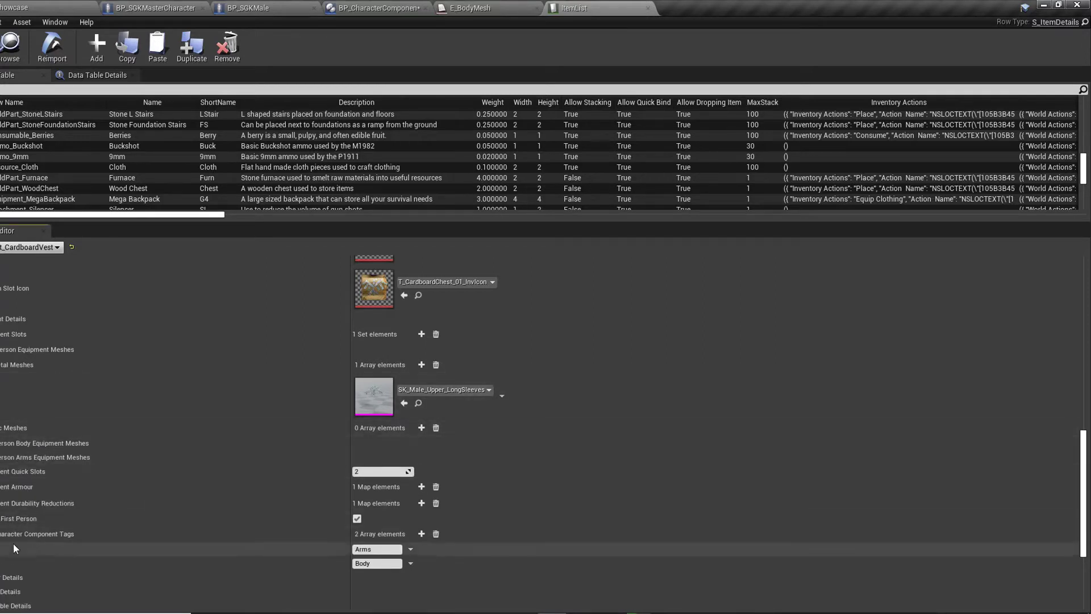
scroll(23, 538, "down", 1)
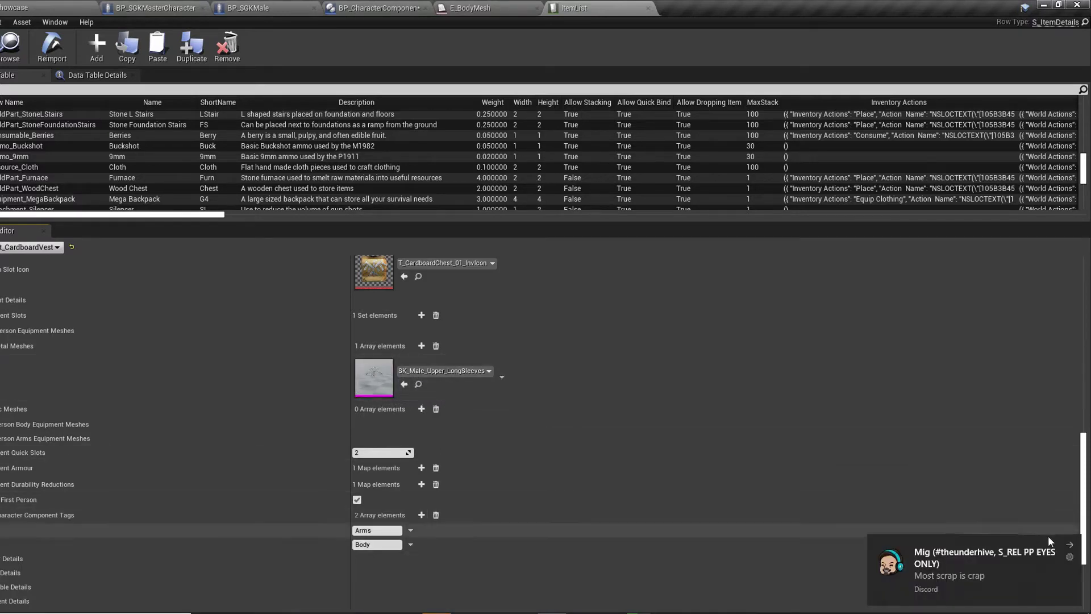
left_click(1055, 537)
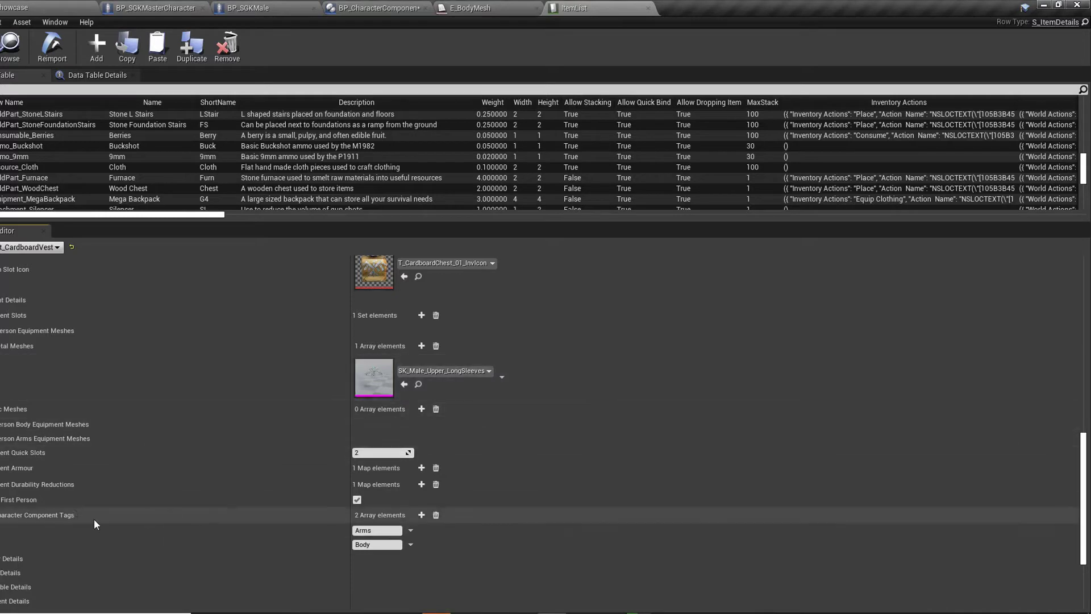
left_click(379, 544)
Check the component tags on the TP_Body and TP_Arms meshes in BP_SGKMasterCharacter.
left_click(165, 7)
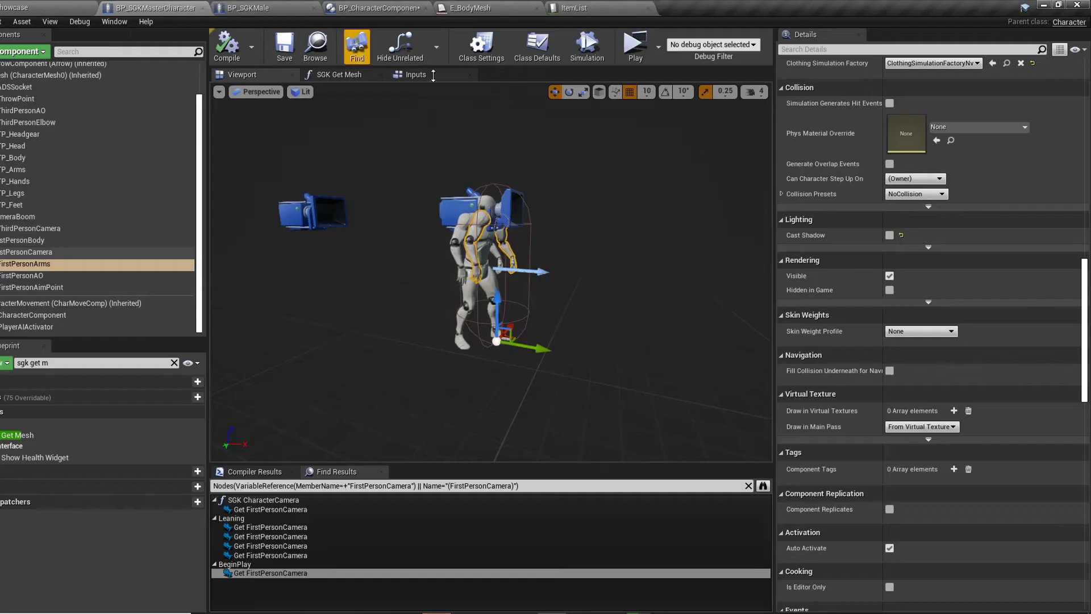
left_click(33, 159)
left_click(23, 170)
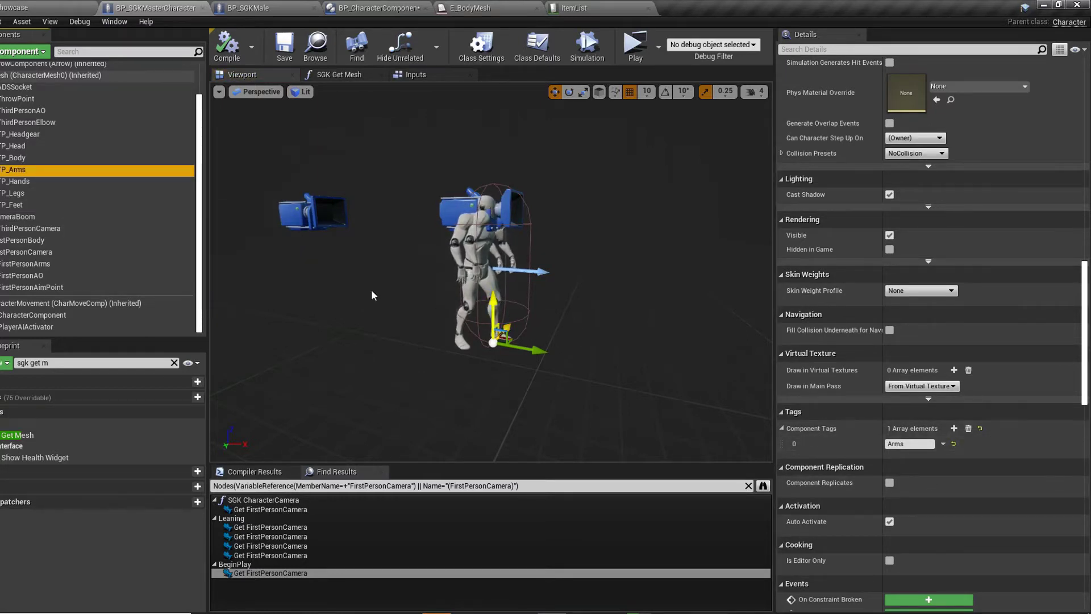
scroll(110, 220, "up", 2)
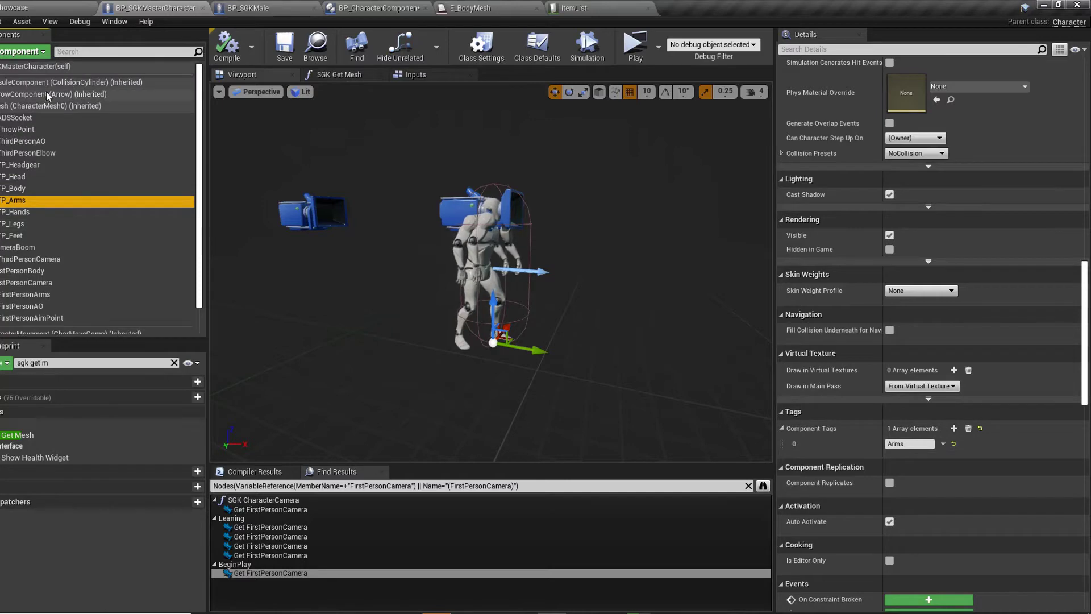
Compare the vest's equipment mesh in ItemList with the TP_Body component of BP_SGKMale.
left_click(573, 7)
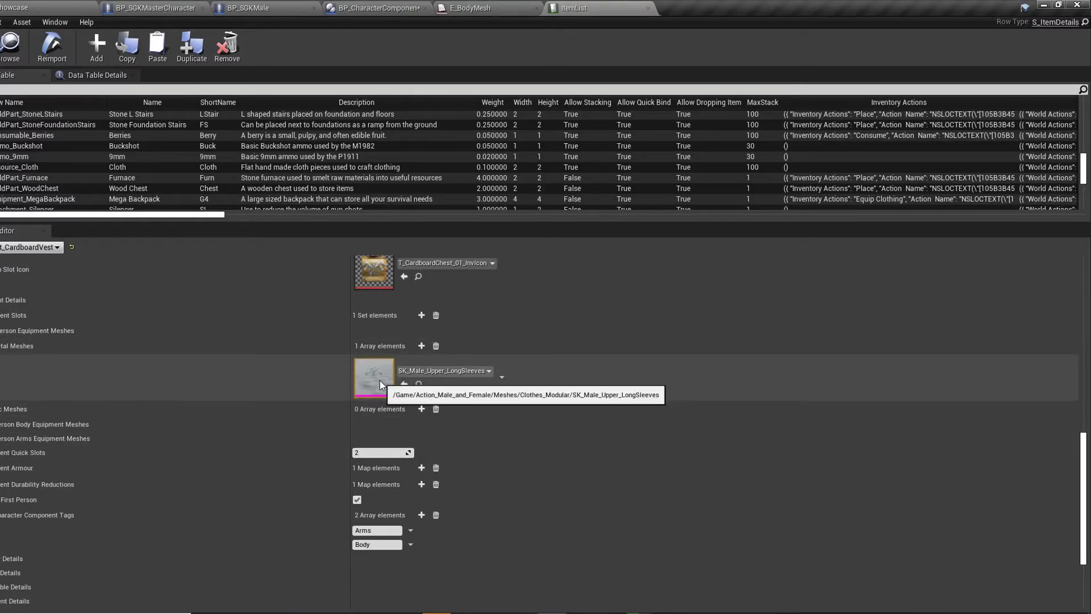
left_click(129, 6)
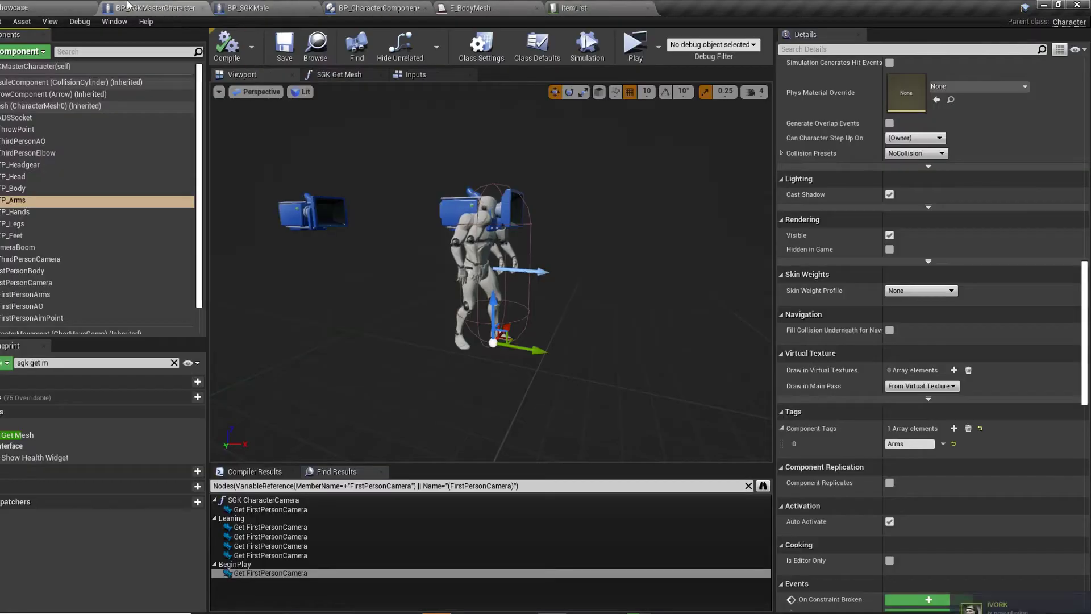
left_click(245, 8)
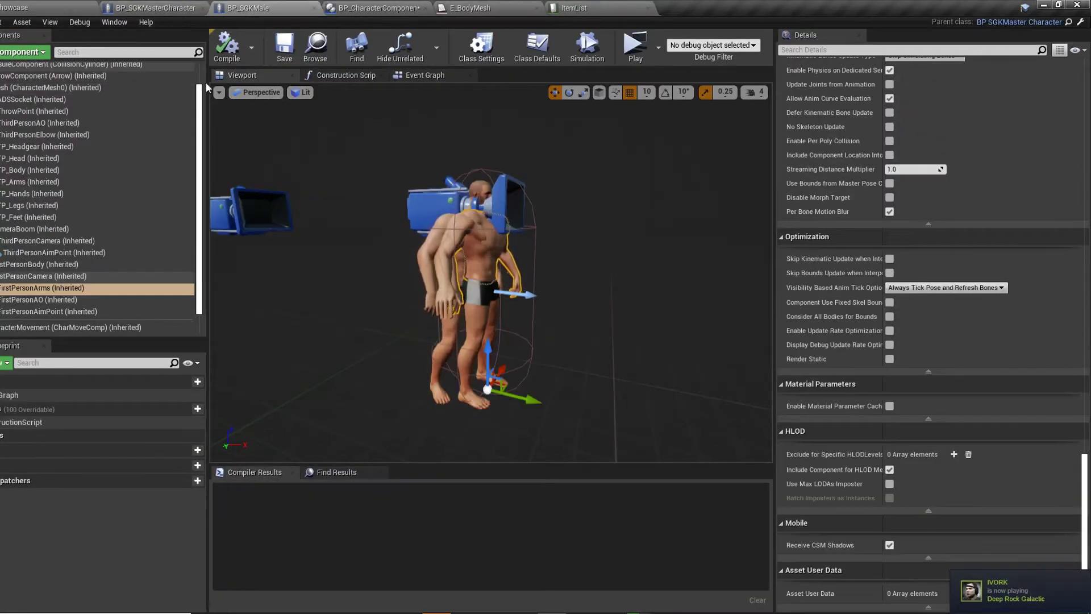
scroll(114, 160, "up", 1)
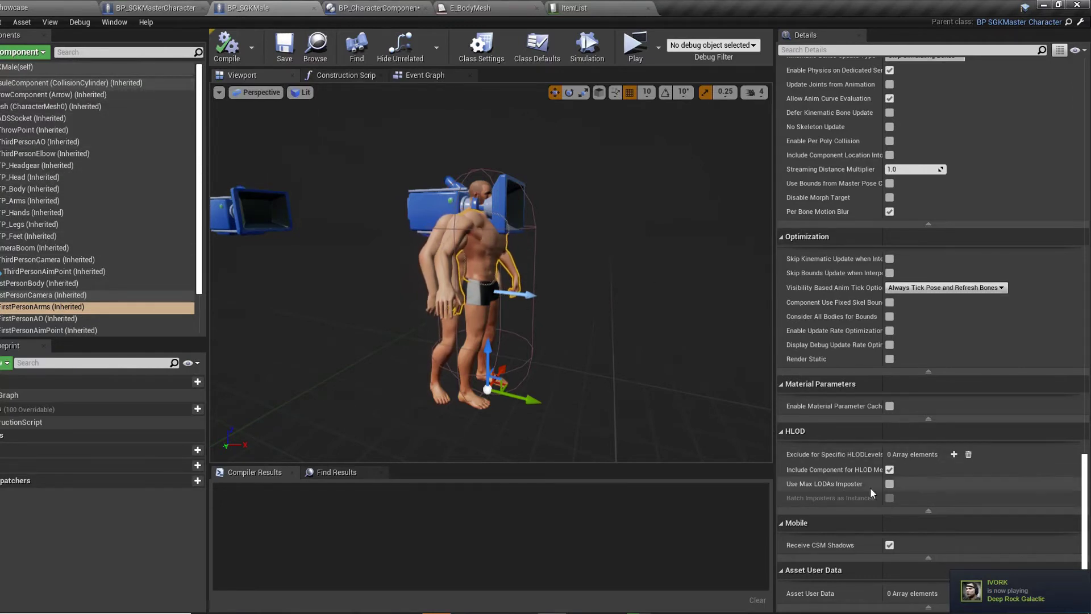
left_click(43, 189)
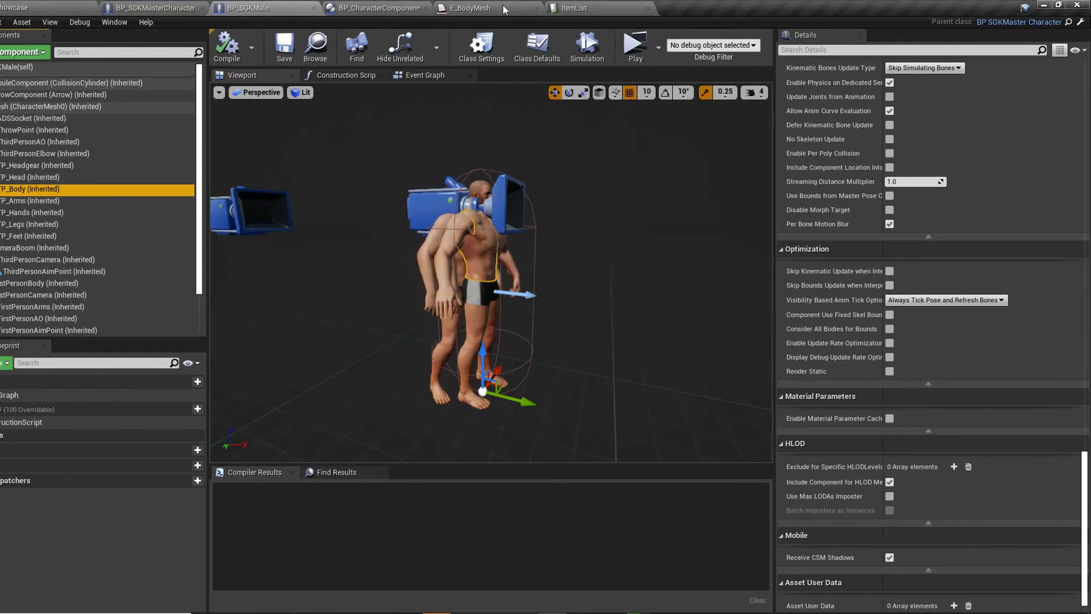
Recheck the vest's equipment mesh in ItemList, and inspect the component tag of TP_Body in BP_SGKMasterCharacter.
left_click(580, 7)
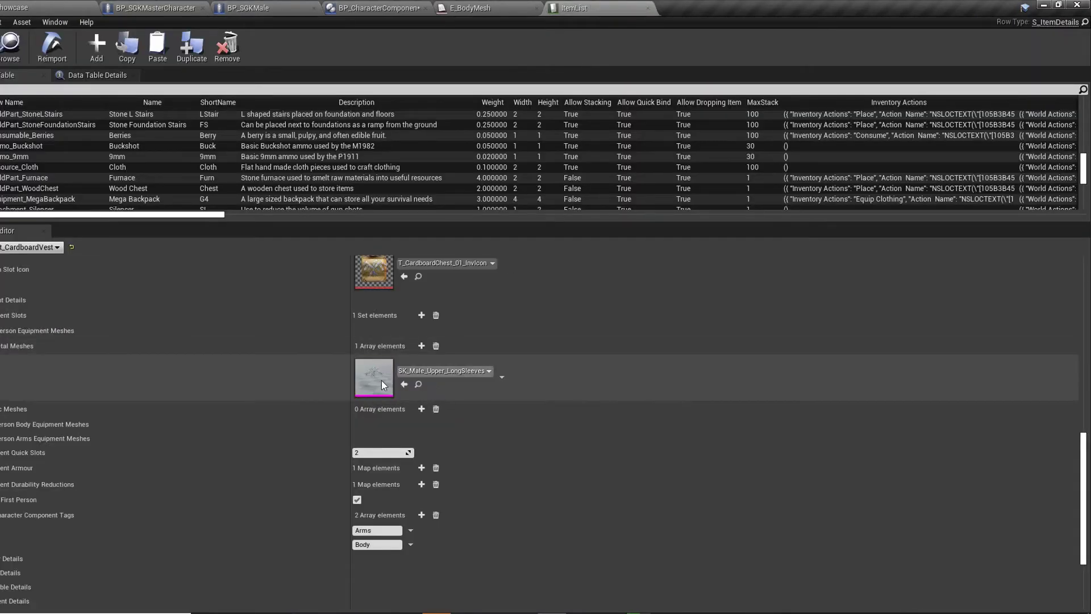
left_click(483, 7)
left_click(187, 7)
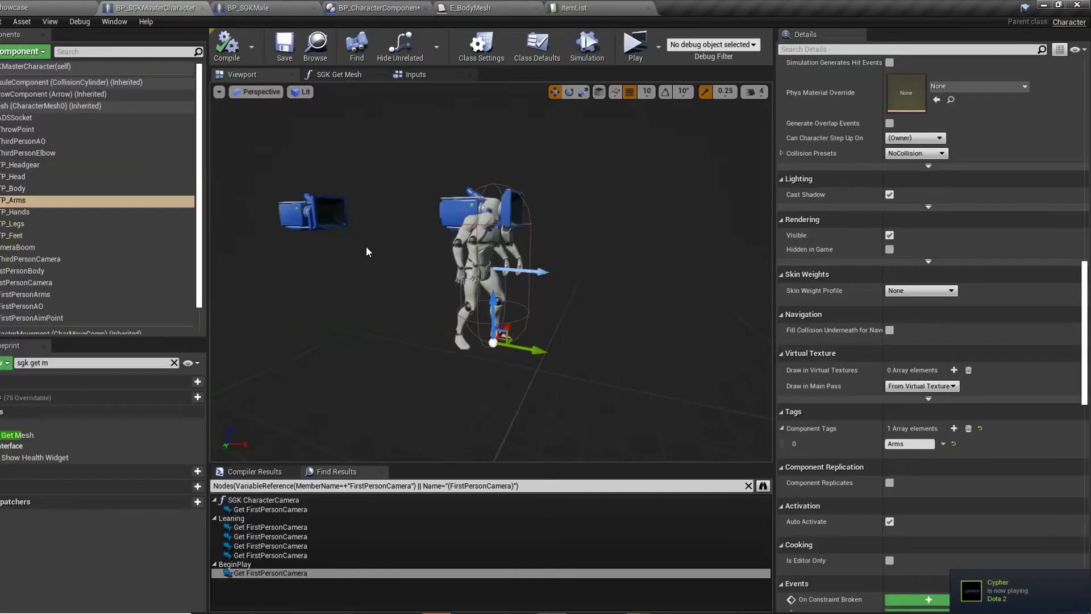
left_click(13, 200)
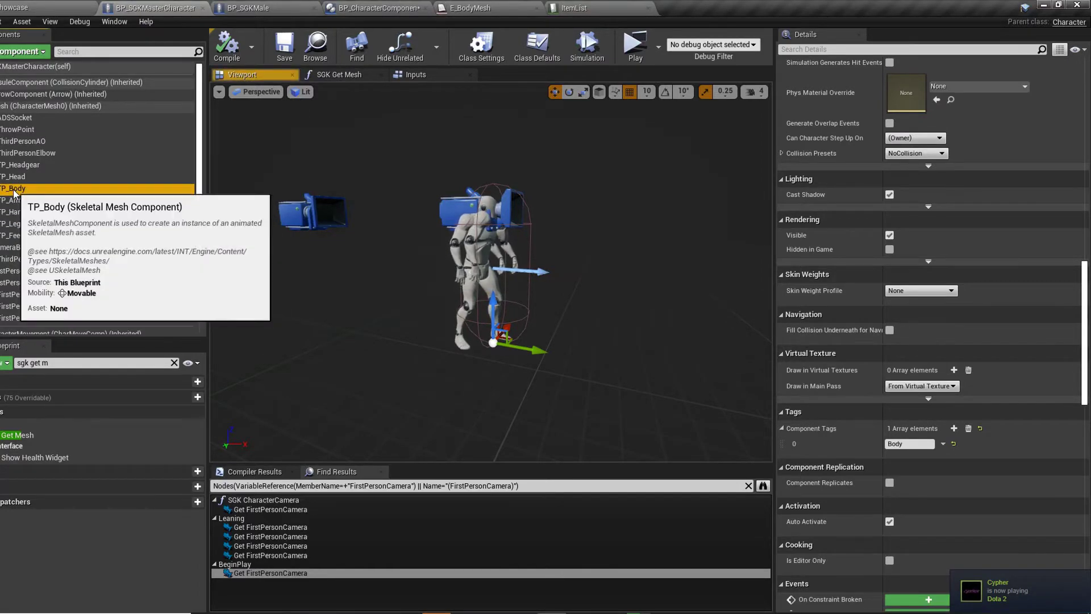
left_click(17, 191)
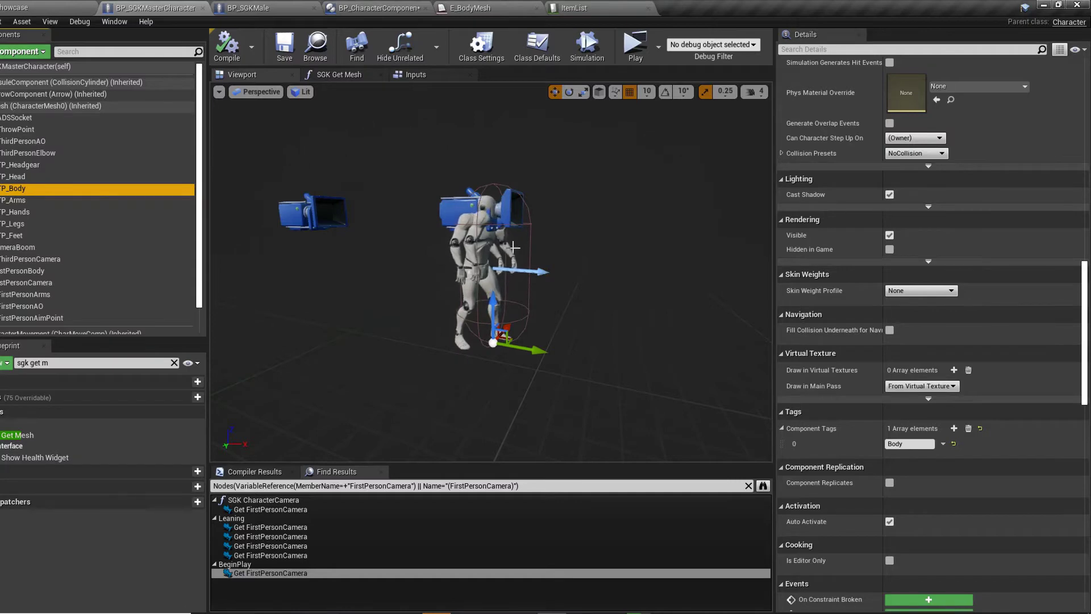
Replace the Cardboard Vest's skeletal equipment mesh in ItemList with SK_Male_Addon_CropJacket.
left_click(585, 8)
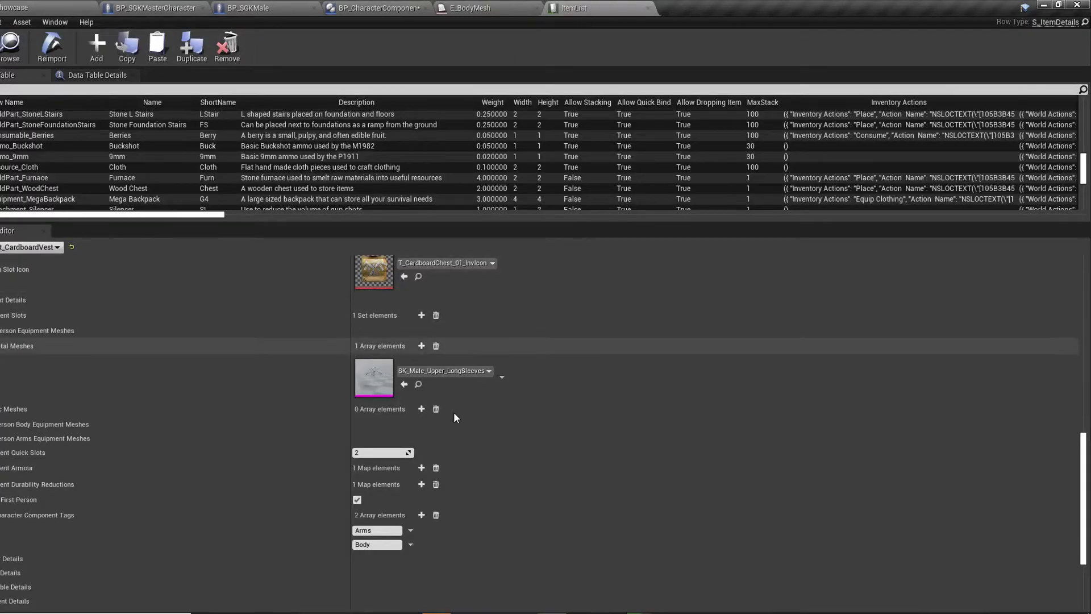
scroll(421, 472, "down", 1)
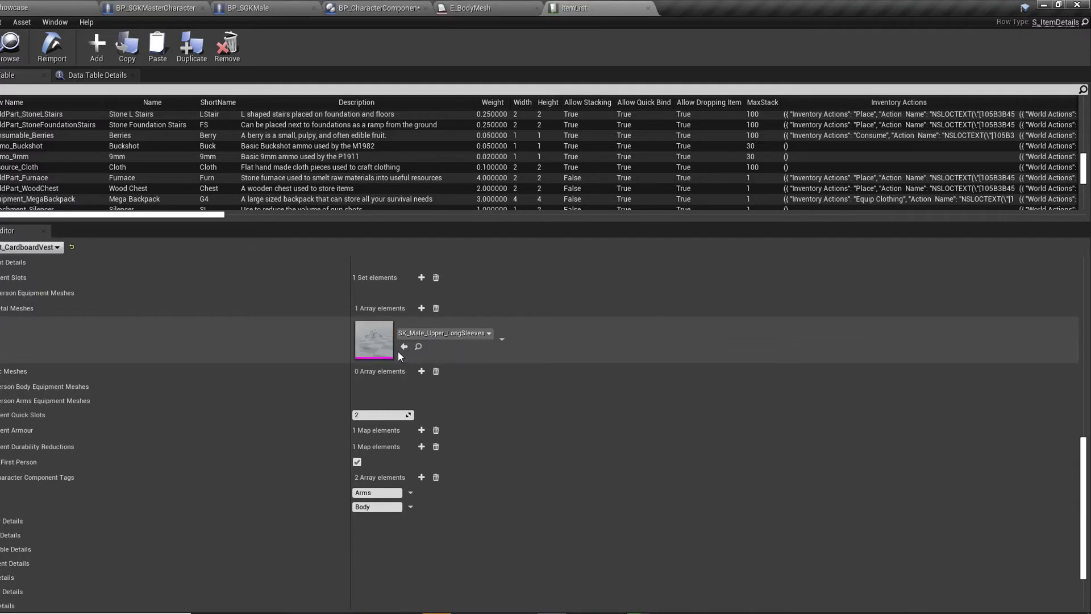
left_click(420, 347)
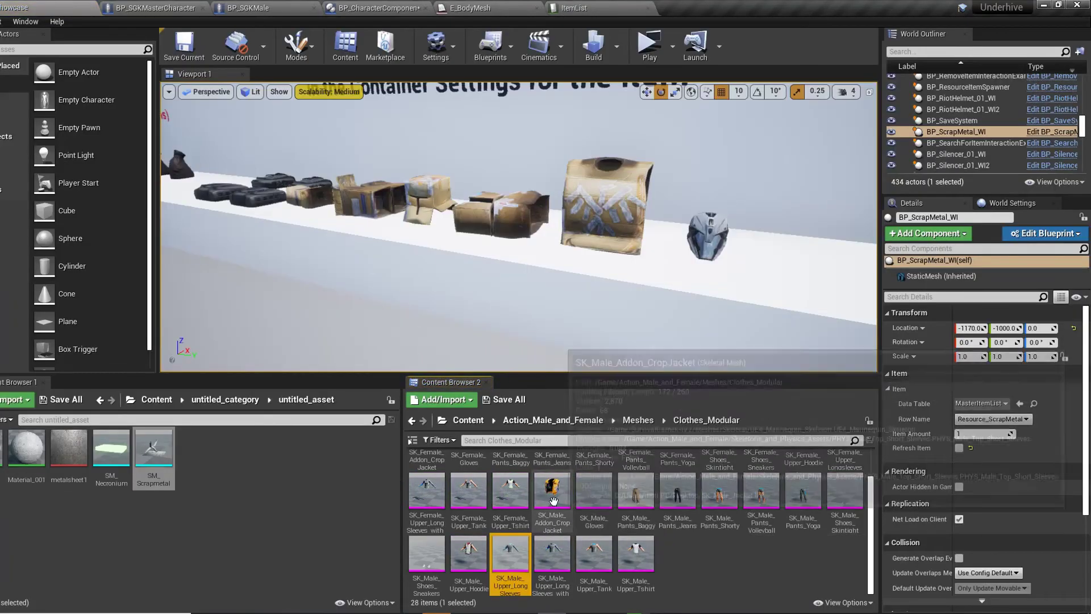
left_click(598, 6)
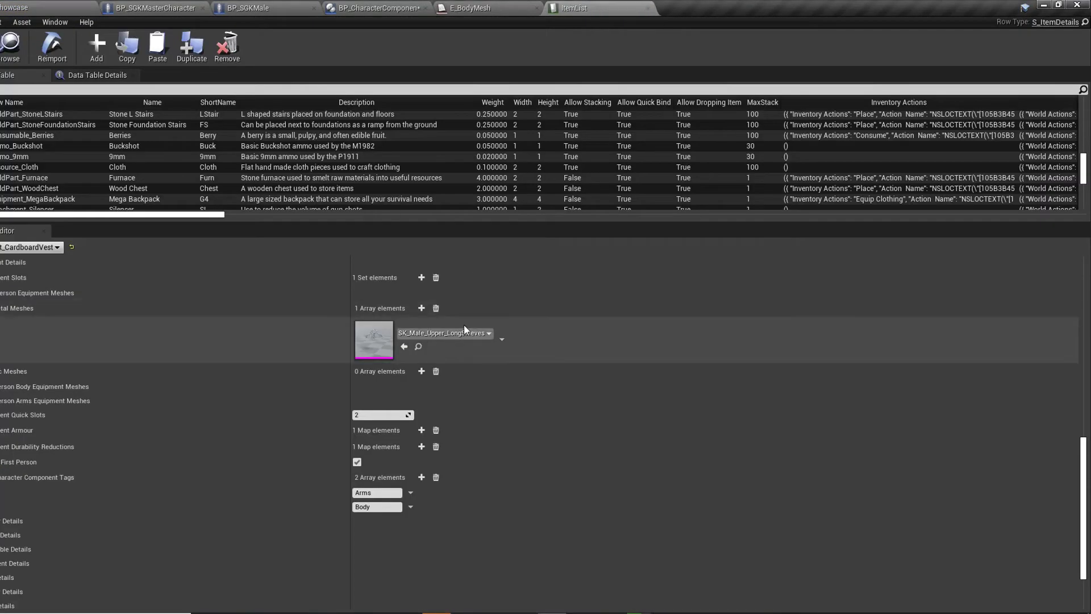
left_click(492, 333)
type("crop")
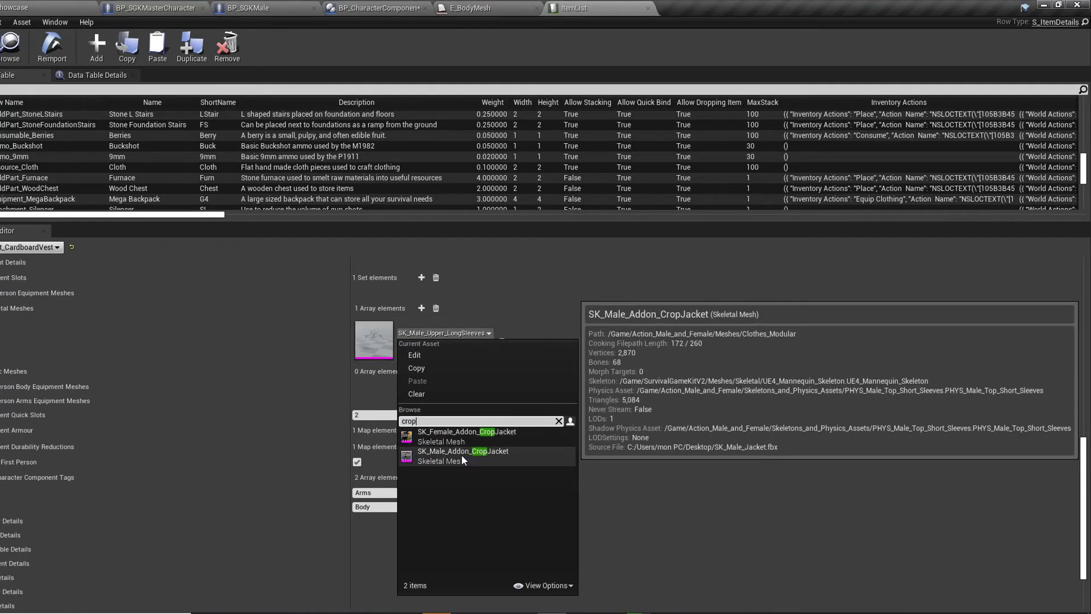
left_click(461, 455)
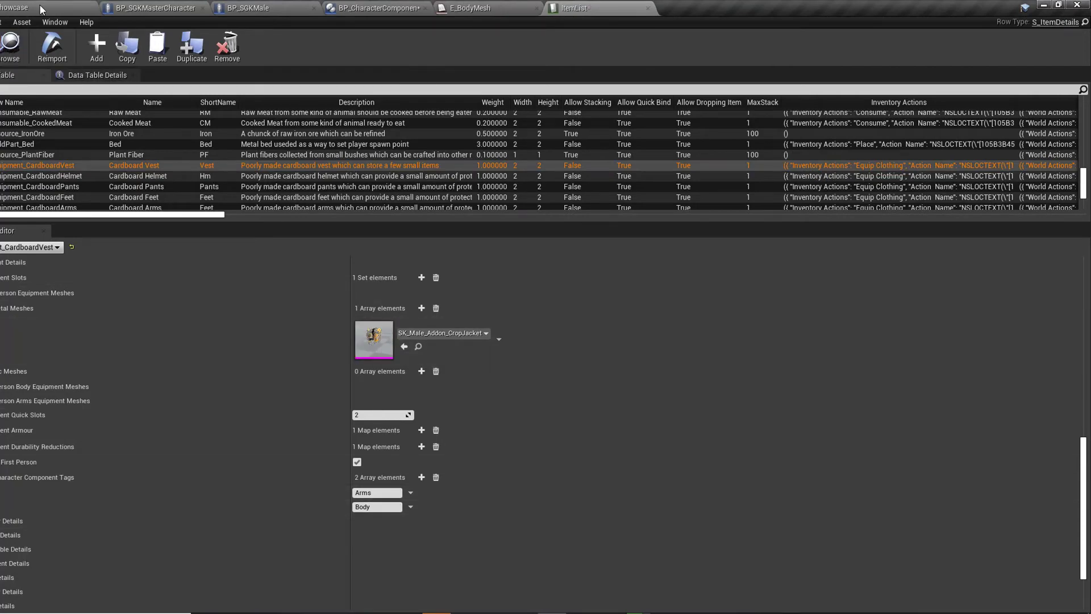
Return to the showcase level and start a play session to test the vest's new mesh.
left_click(39, 5)
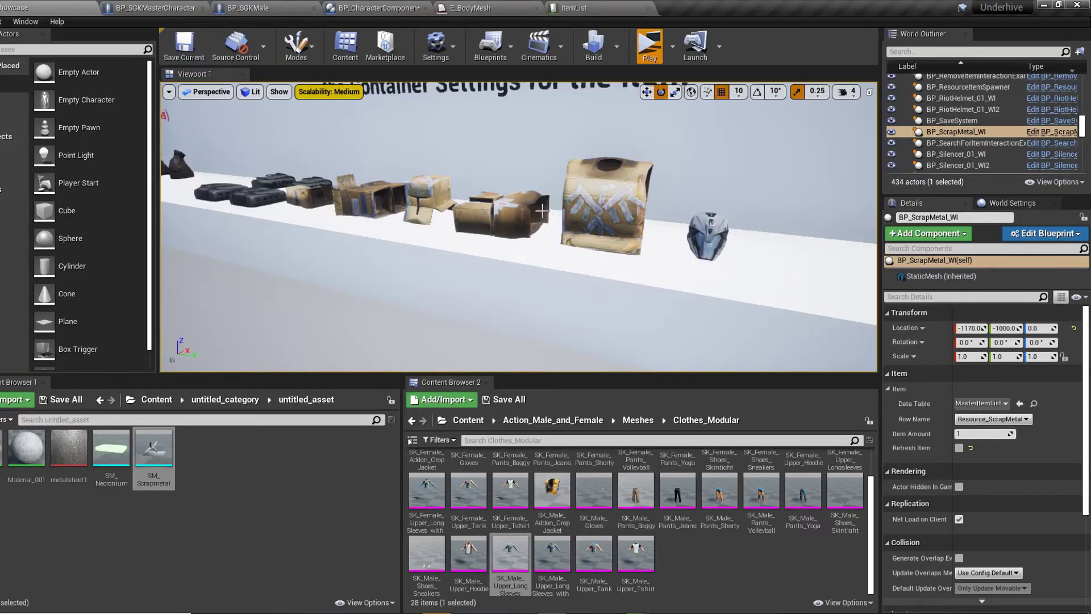
key("alt+p")
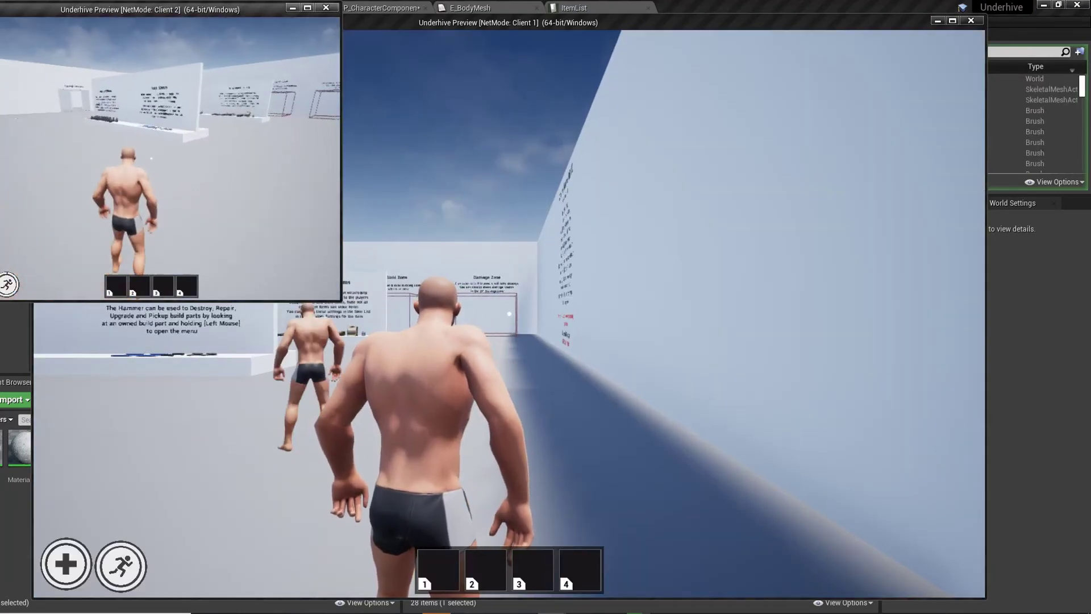
Run the character to the Equipment Items shelf and equip the Cardboard Vest.
left_click(212, 329)
key("shift+w")
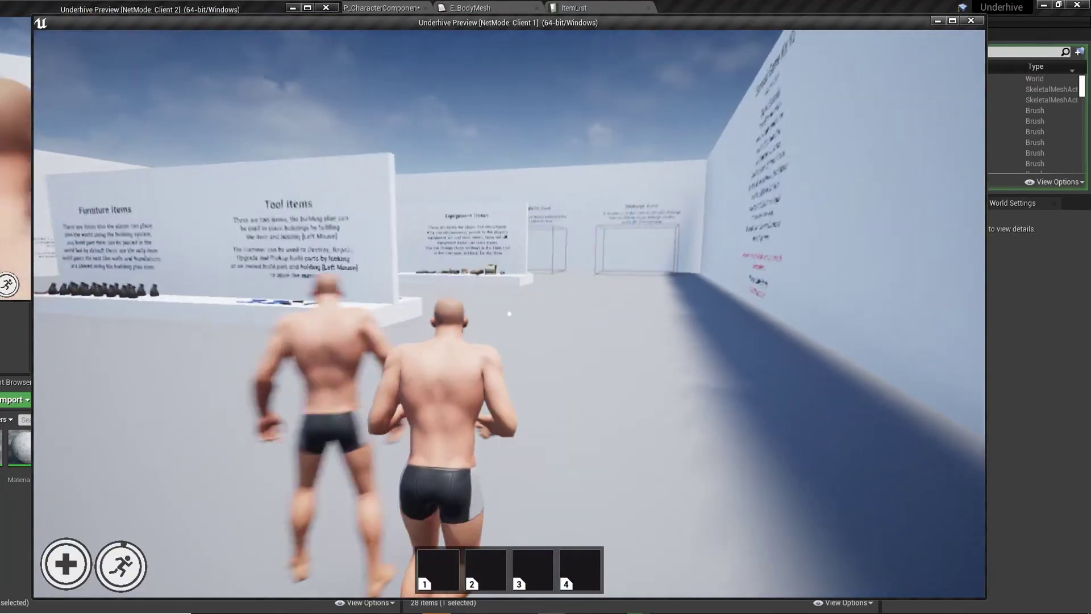
key("w")
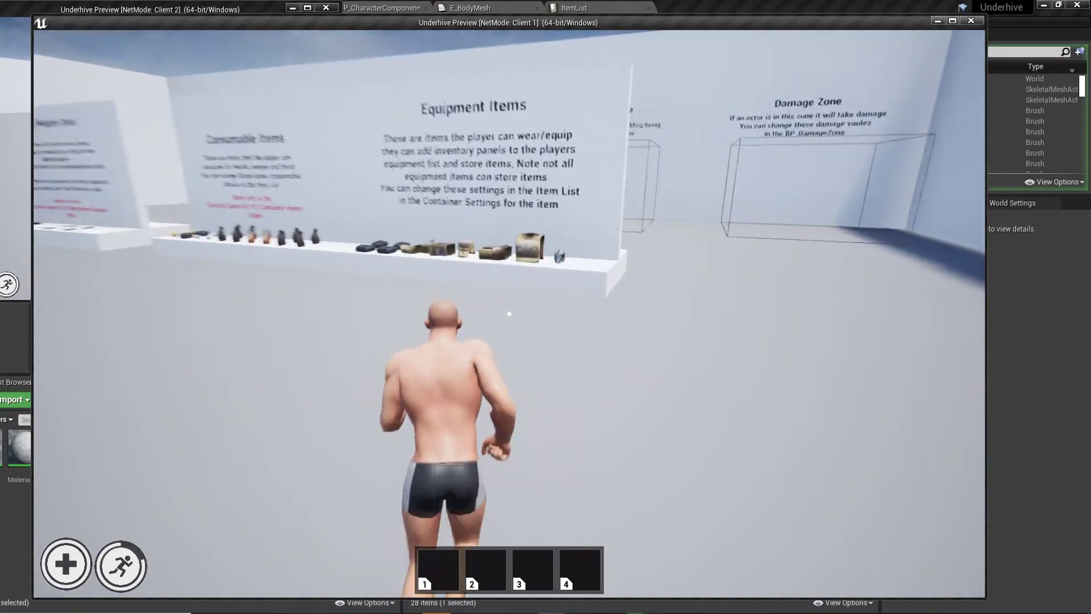
key("w")
scroll(510, 314, "down", 1)
key("f")
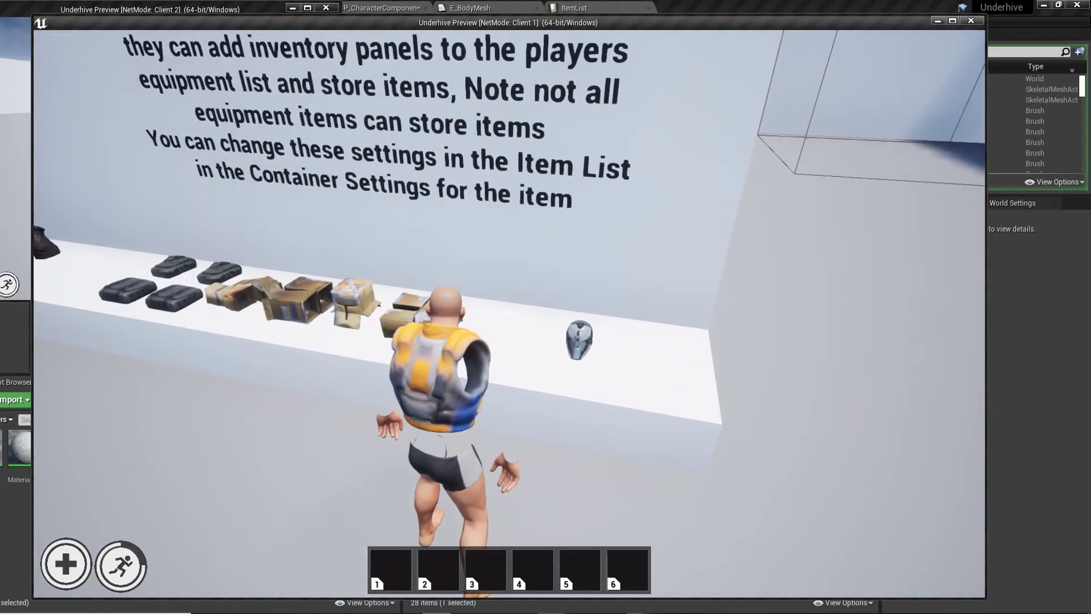
Move and turn the character around the showcase area to examine how the equipped vest mesh fits the torso, arms and hands.
key("w")
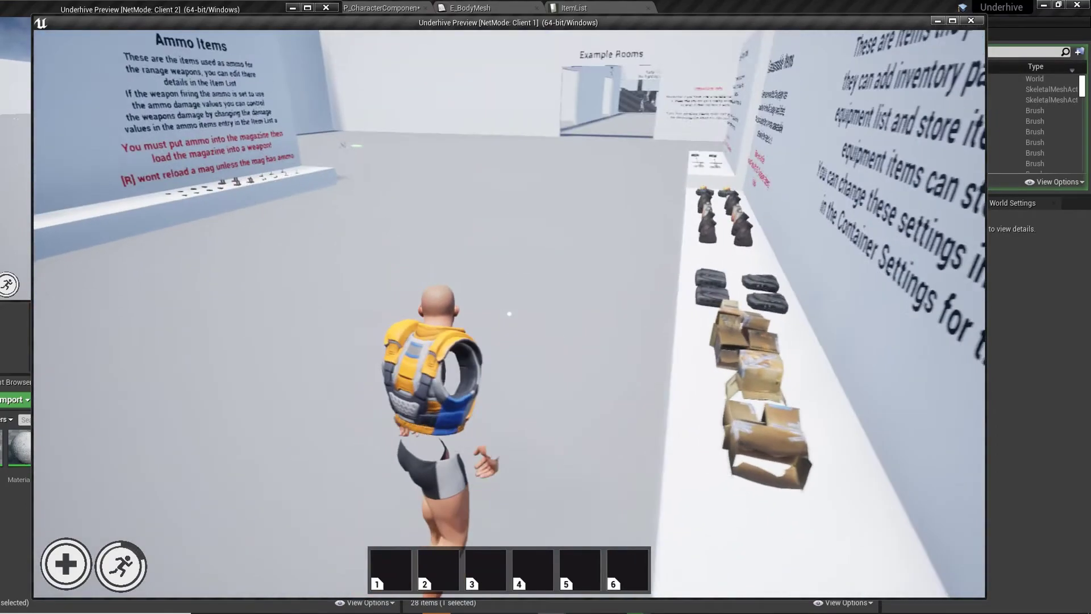
key("w")
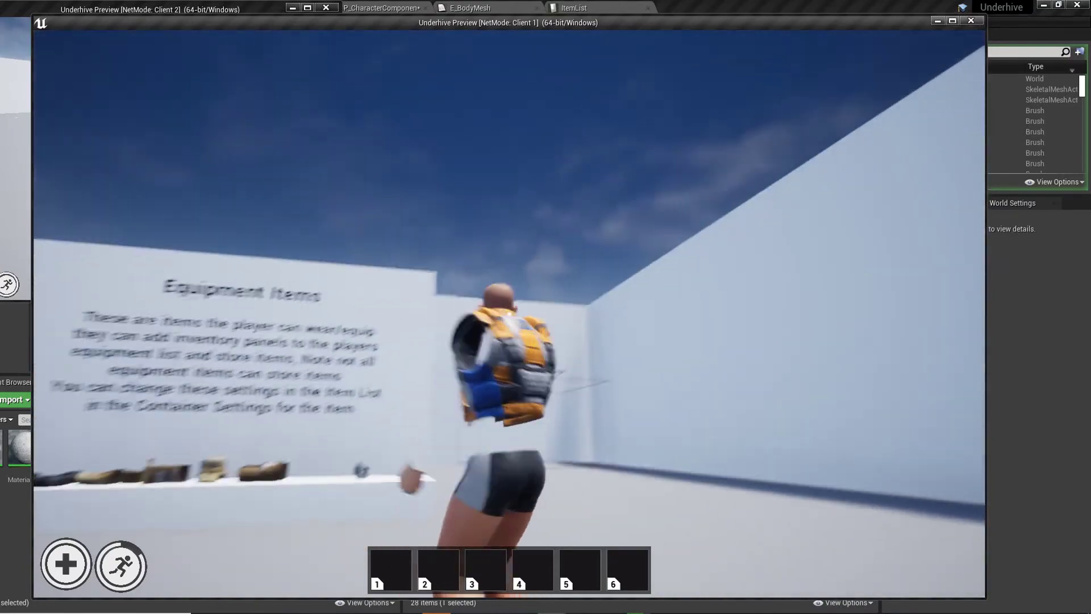
key("w")
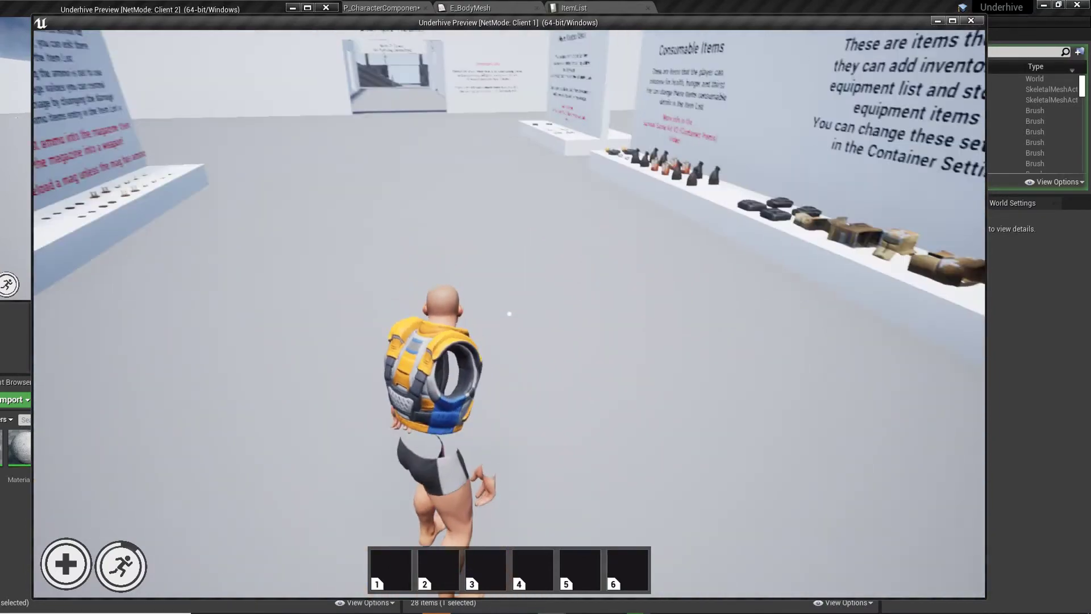
key("w")
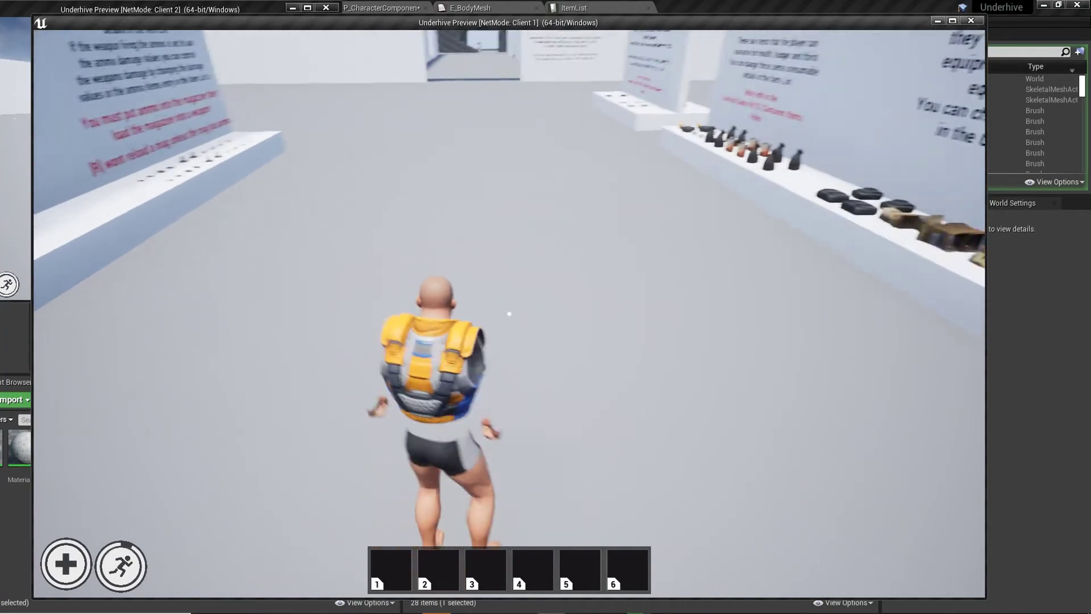
key("w")
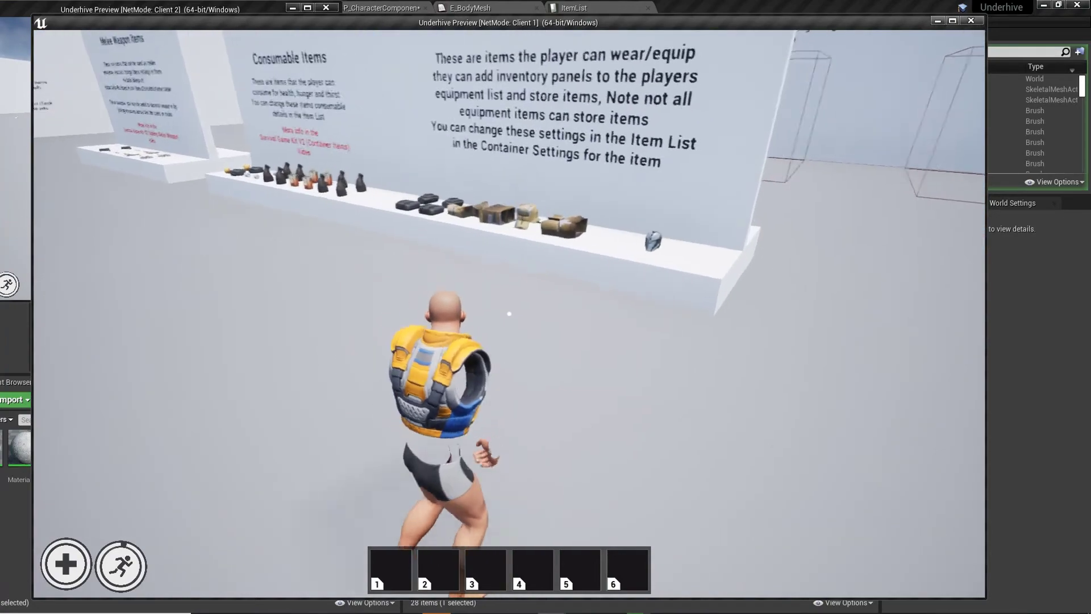
key("w")
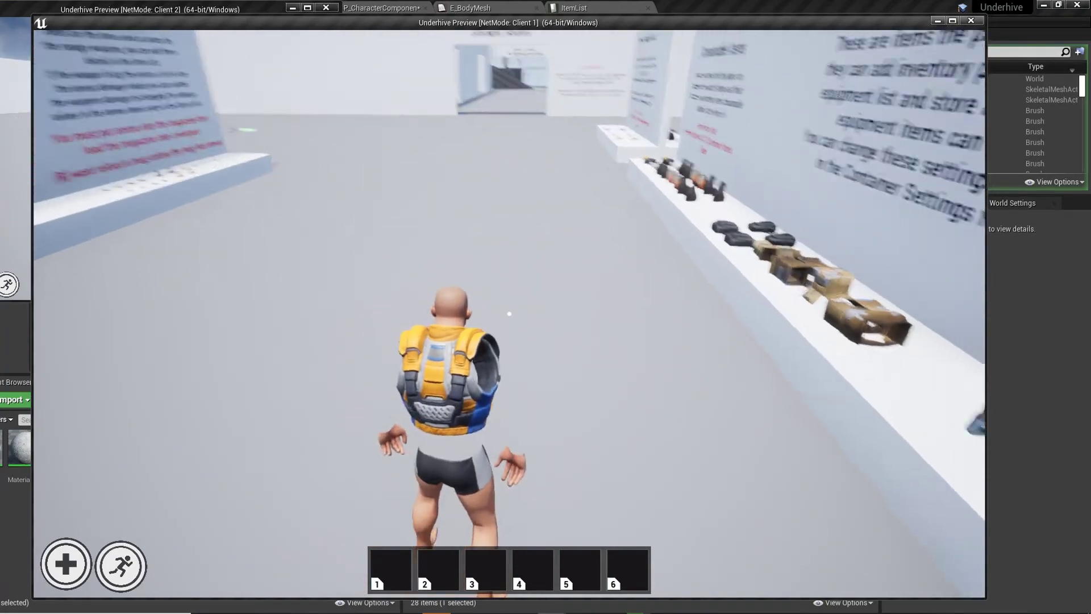
key("s")
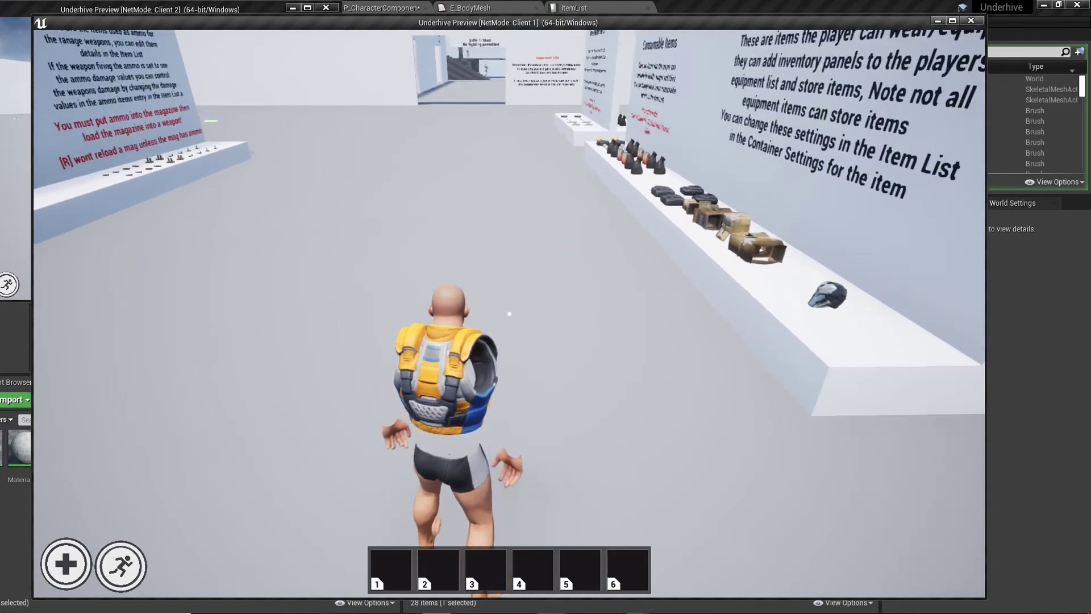
key("w")
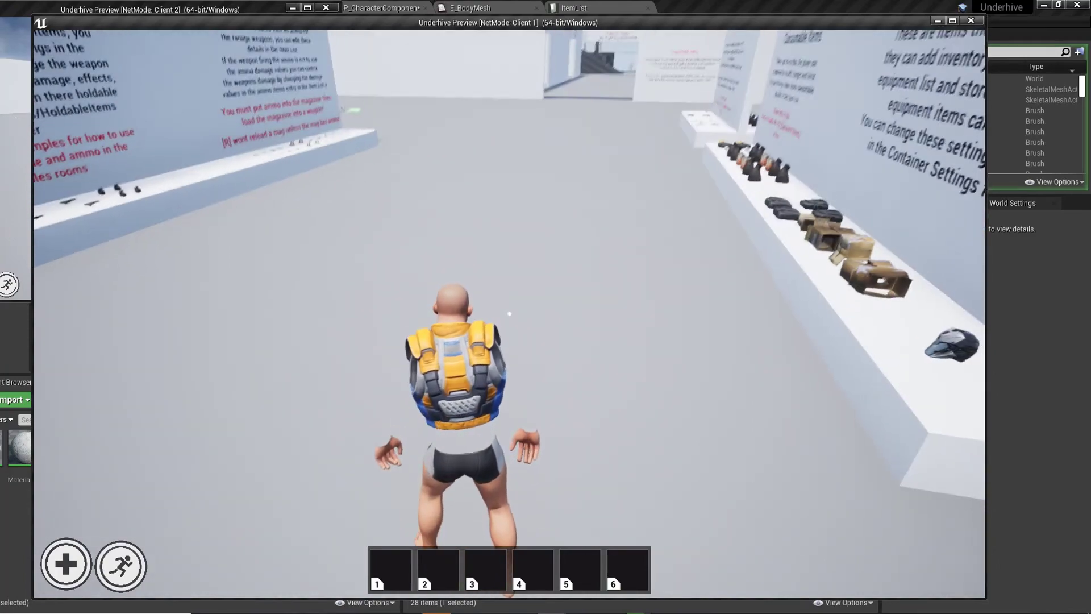
key("w")
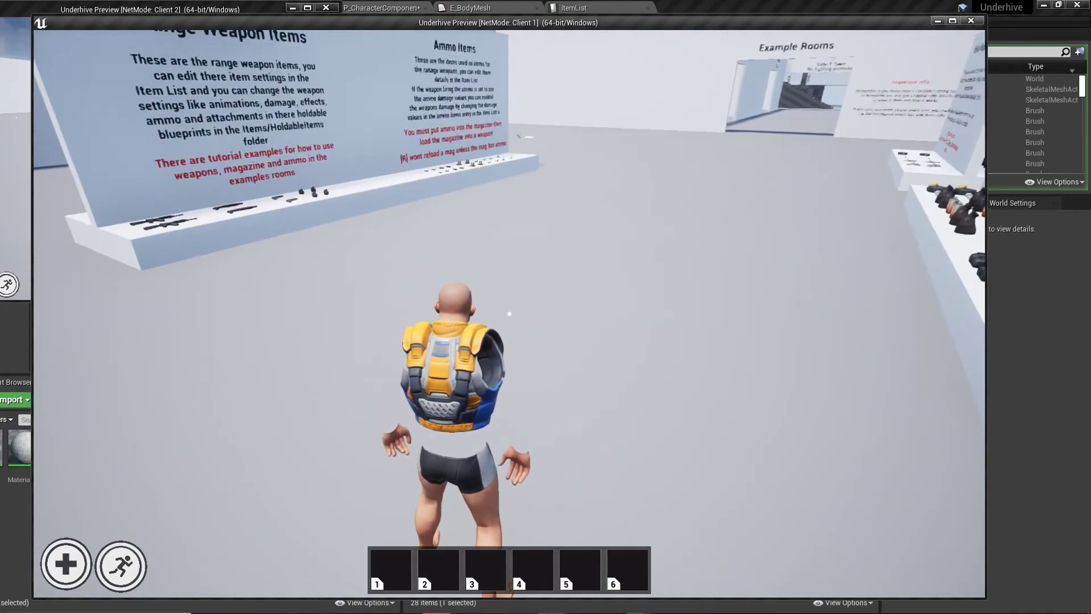
key("w")
key("w")
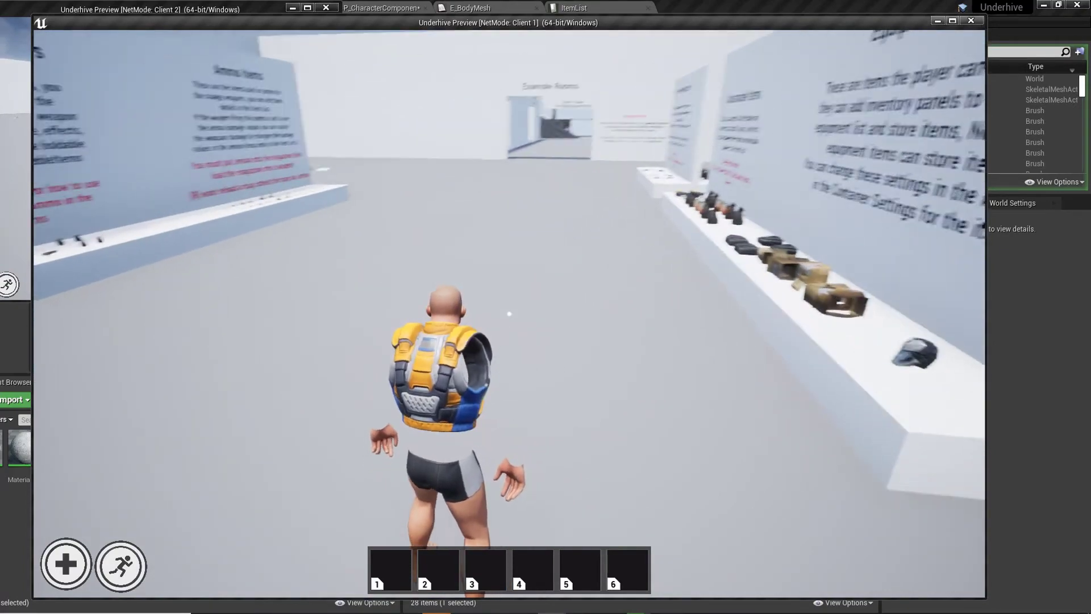
key("w")
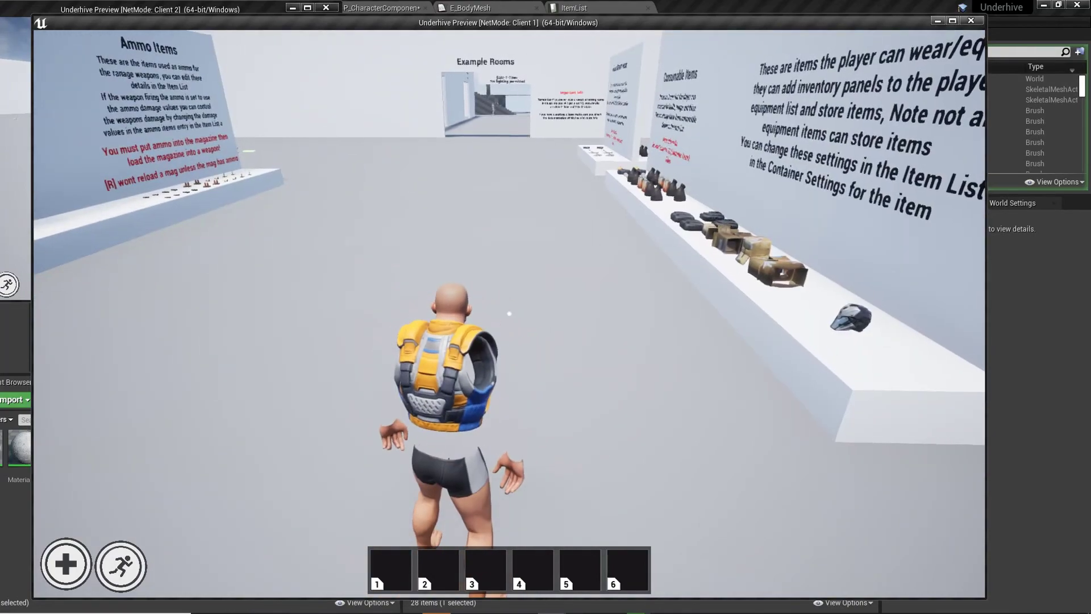
key("w")
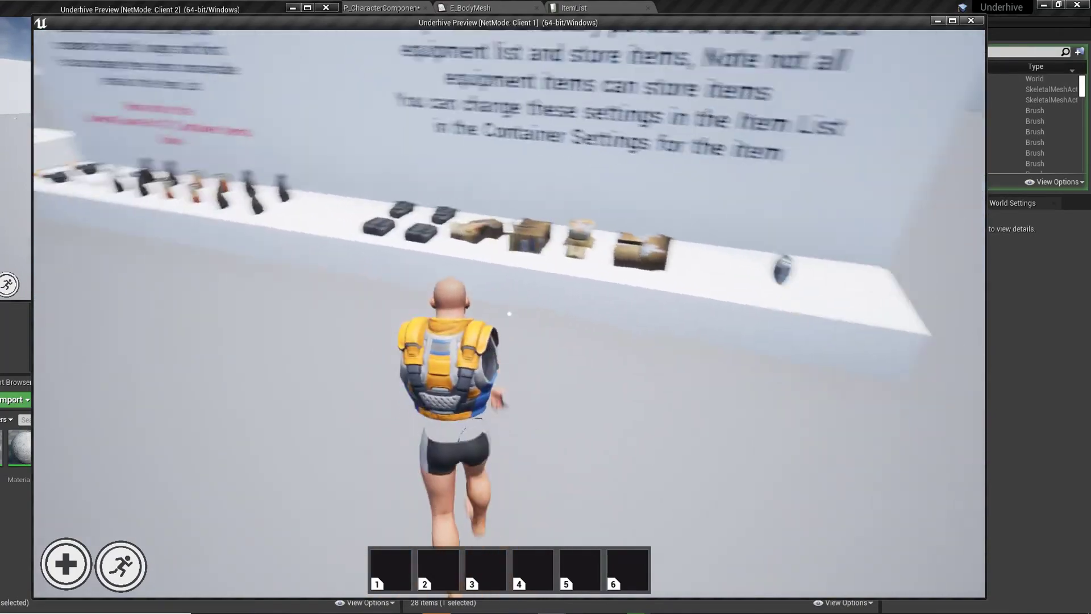
key("w")
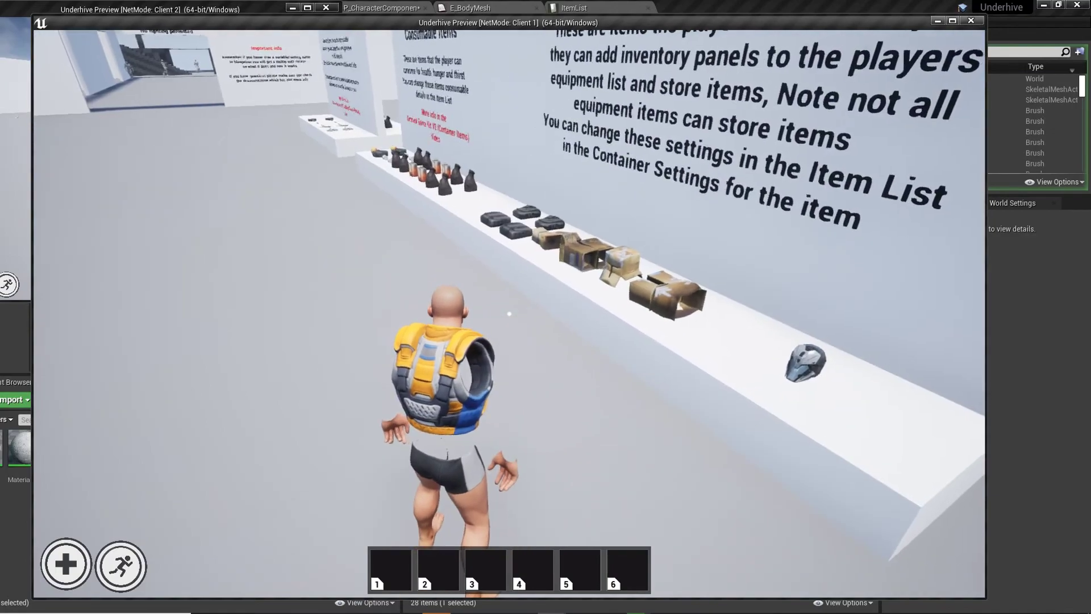
key("w")
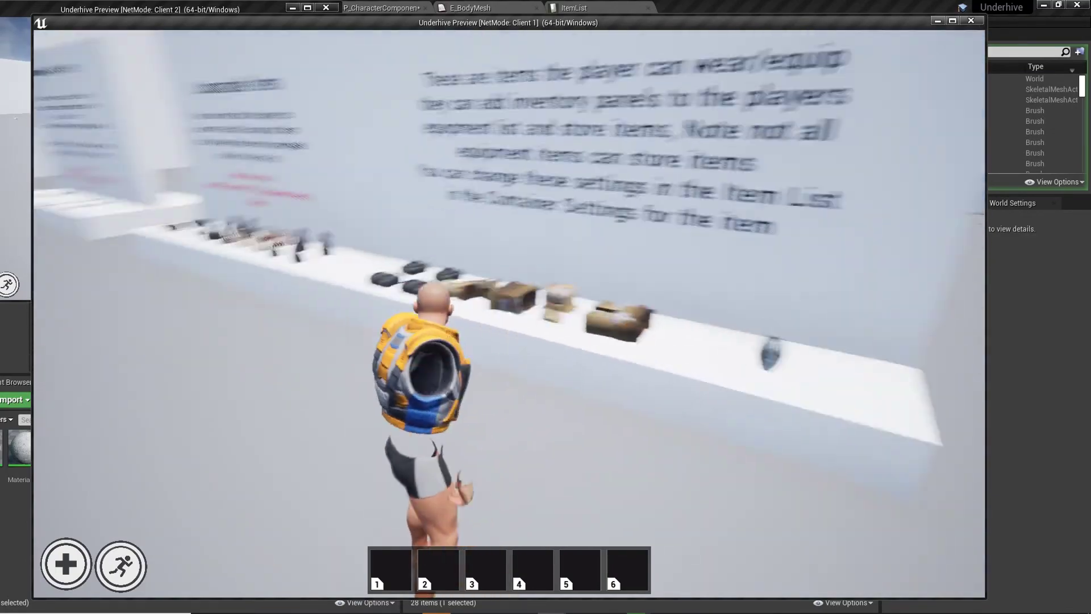
key("a")
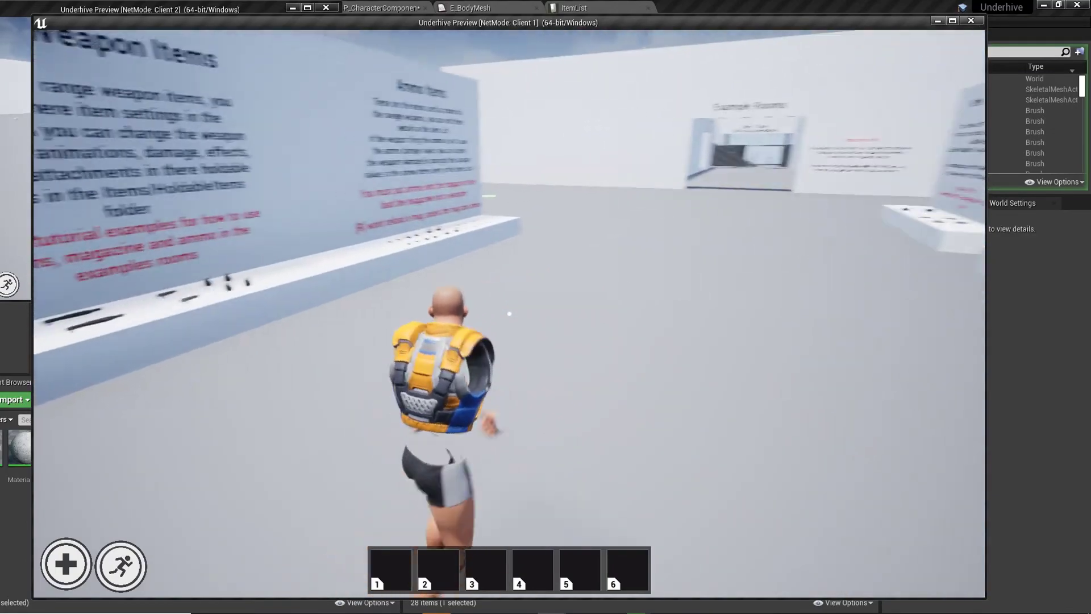
key("w")
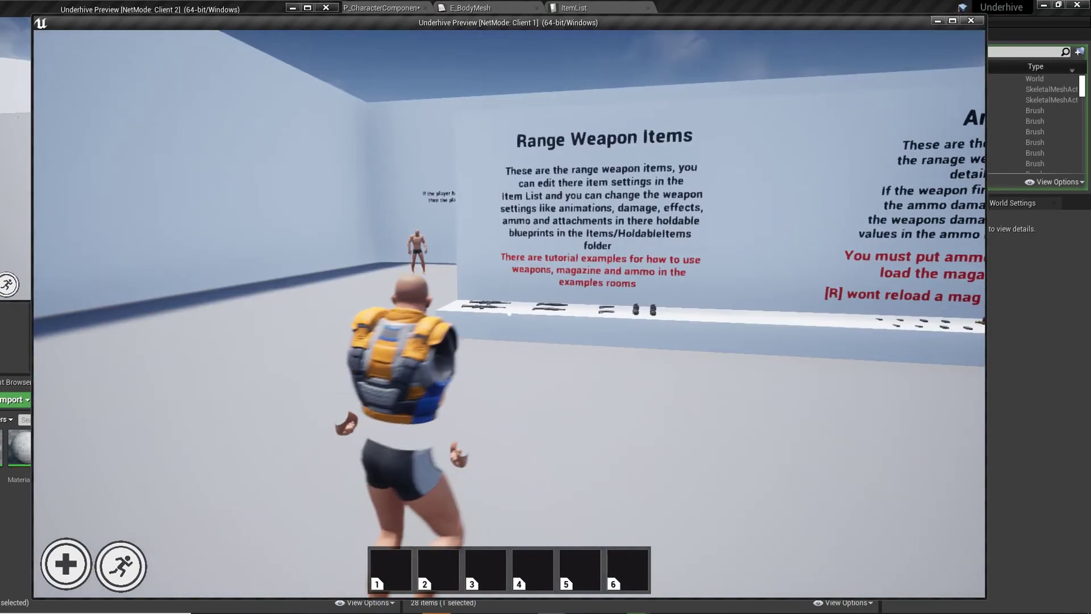
key("a")
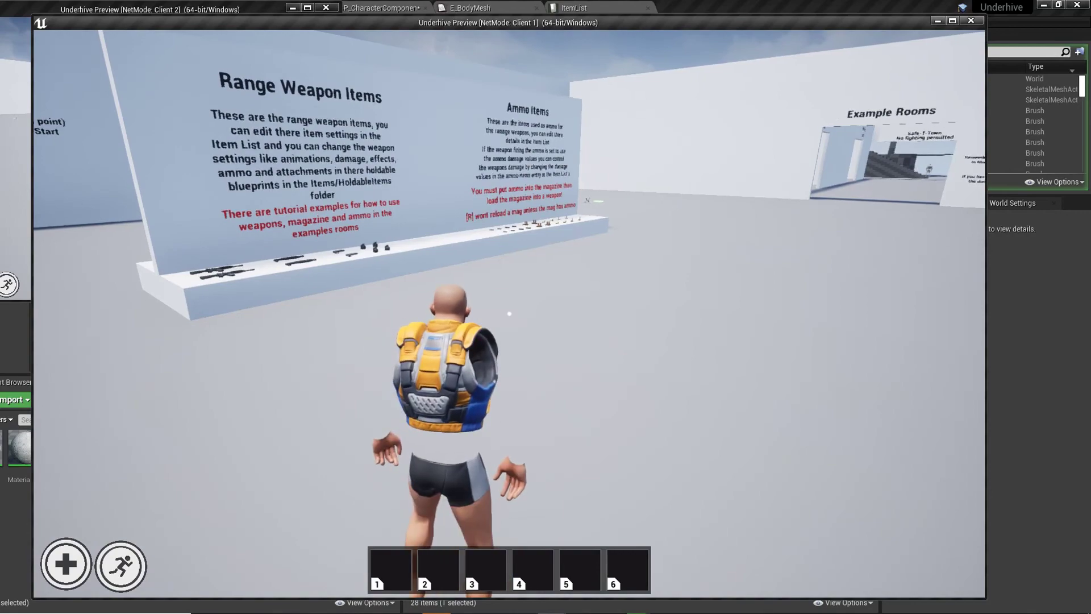
key("w")
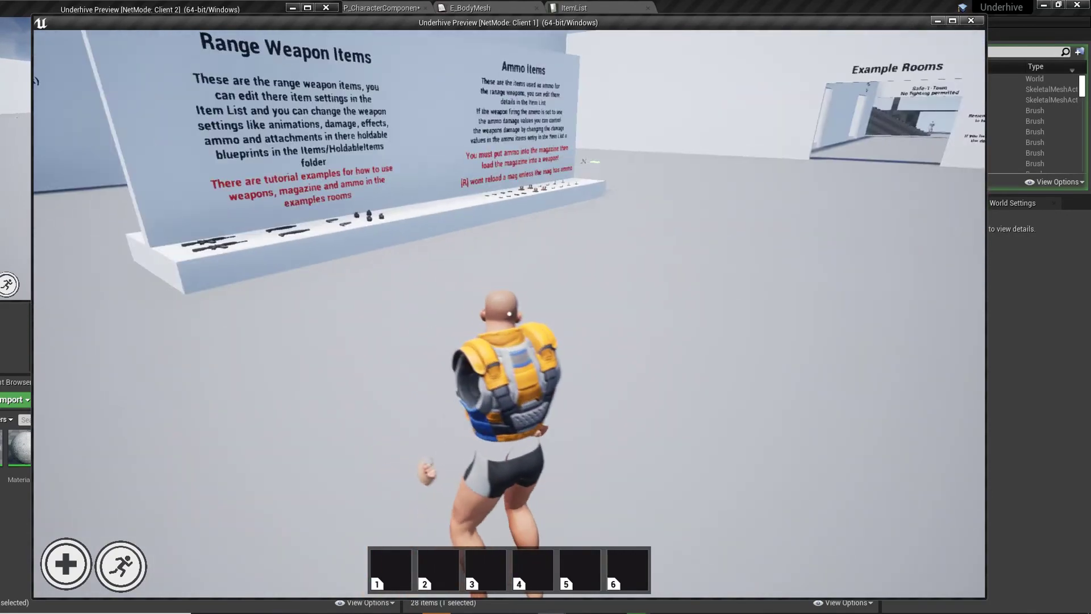
key("w")
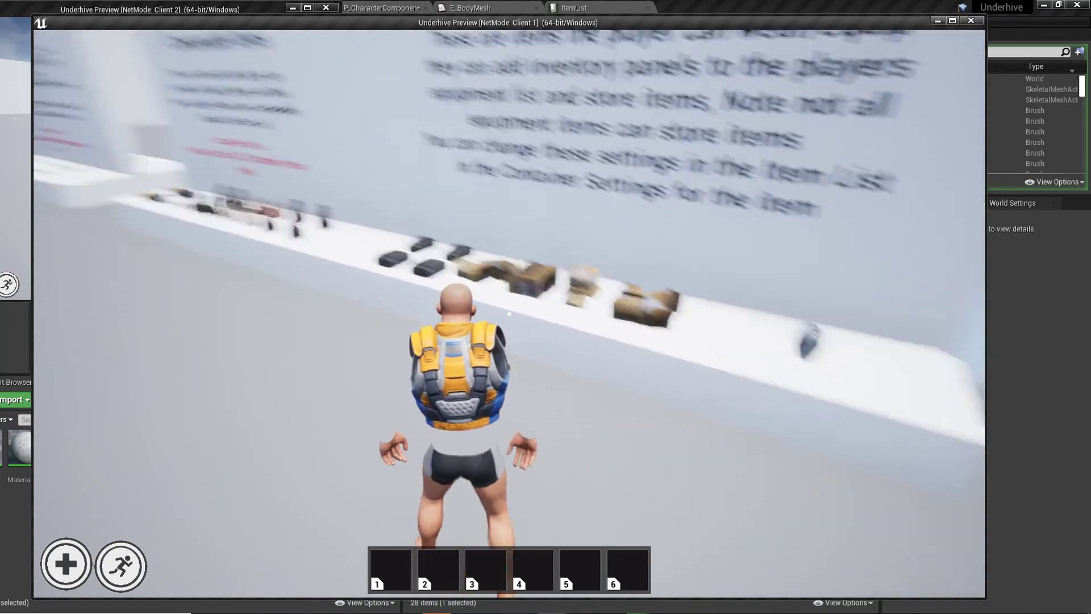
key("w")
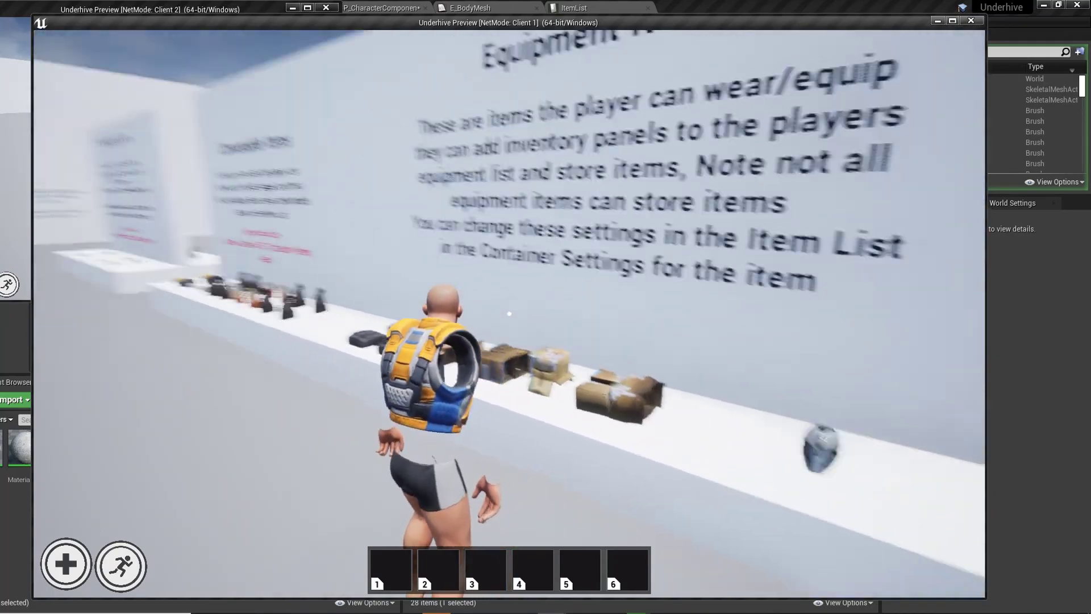
key("s")
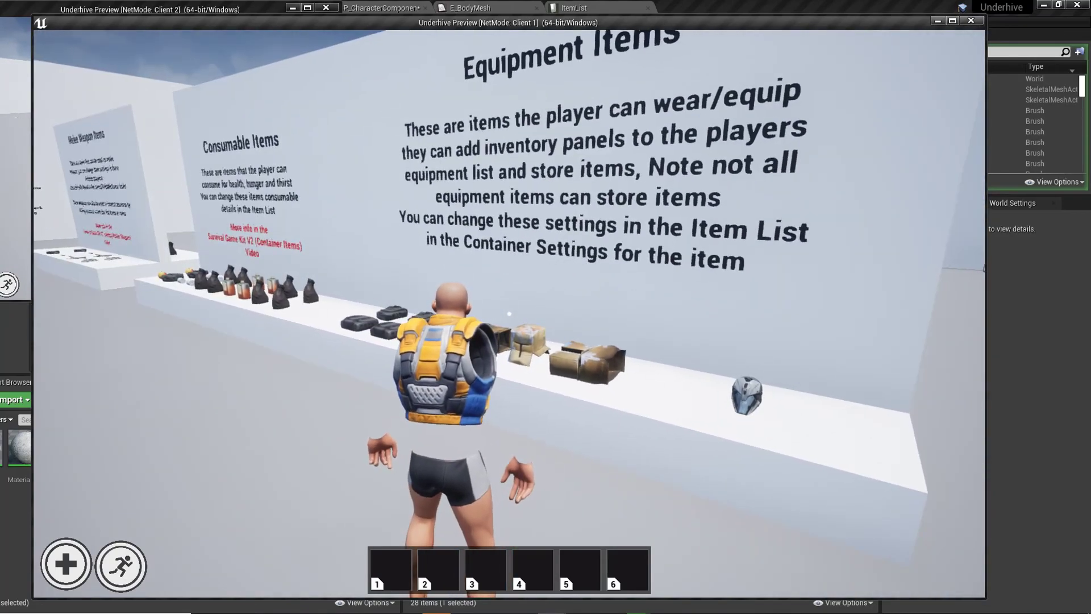